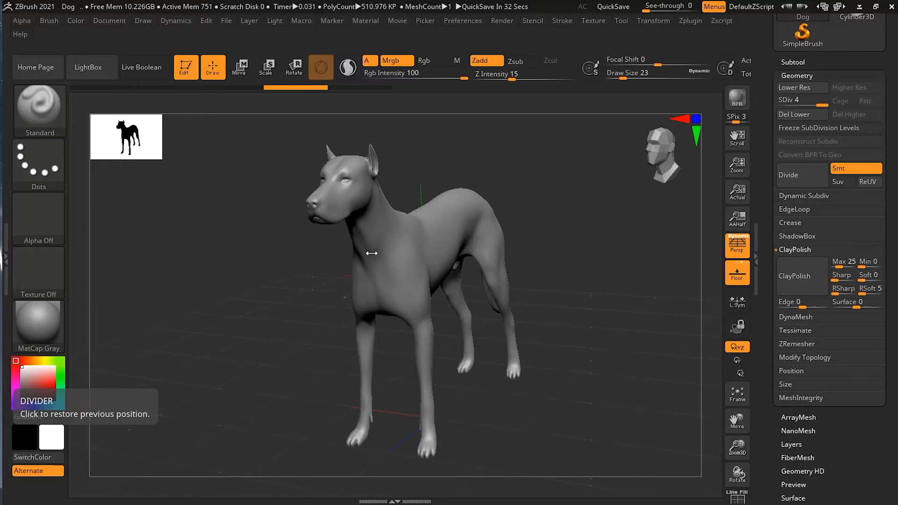
- Try a SelectRect rectangular selection around the dog's head
key("ctrl+shift")
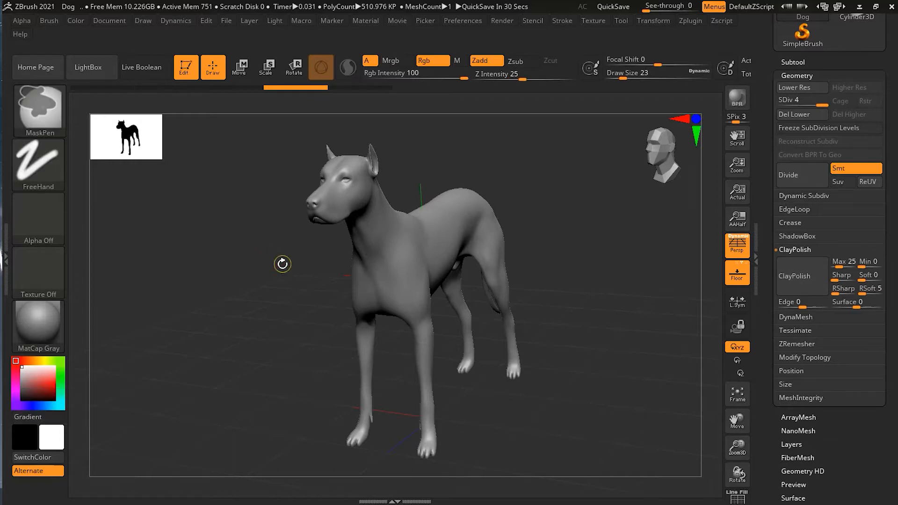
left_click_drag(228, 143, 275, 211, "ctrl+shift")
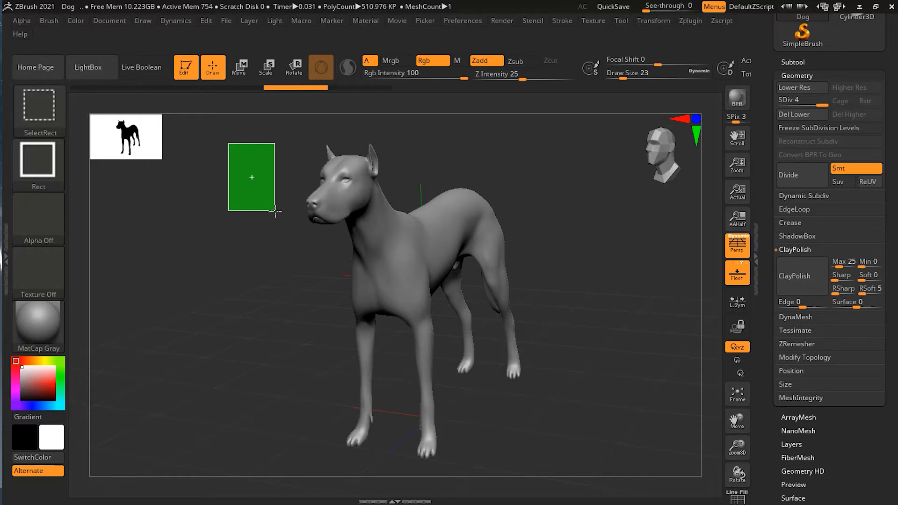
left_click_drag(297, 215, 405, 232, "ctrl+shift")
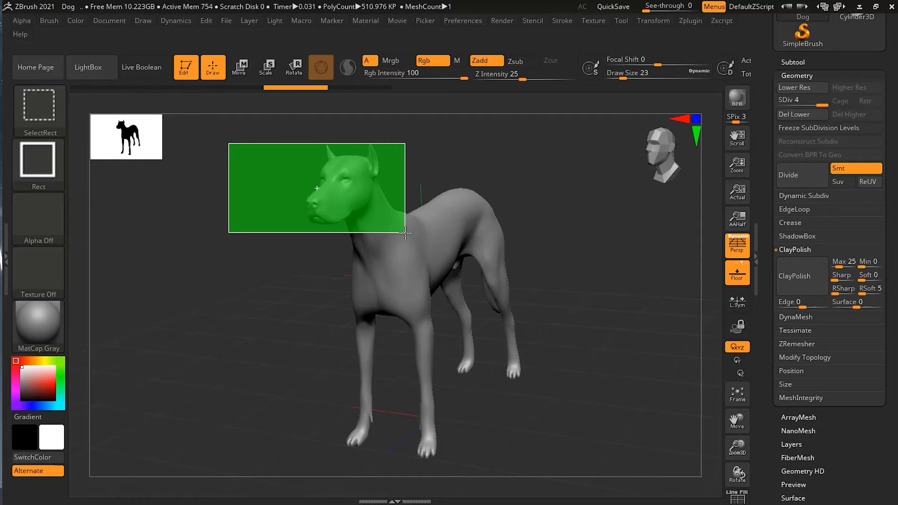
left_click_drag(405, 232, 303, 241, "ctrl+shift")
- Turn the dog to a side view and choose the ClipCircle brush in place of SelectRect
mouse_move(601, 340)
left_mouse_down()
mouse_move(579, 374)
mouse_move(573, 406)
mouse_move(589, 367)
mouse_move(599, 284)
mouse_move(630, 282)
mouse_move(638, 295)
mouse_move(591, 296)
left_mouse_up()
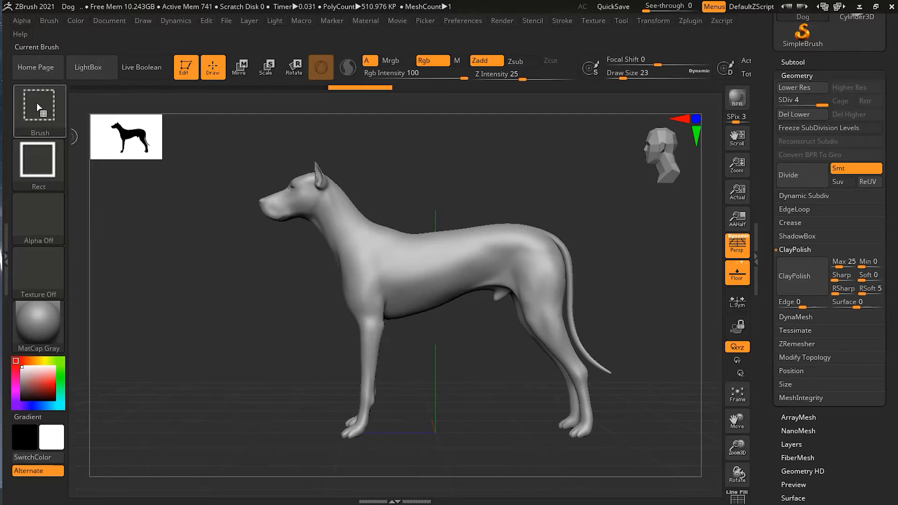
mouse_move(29, 110)
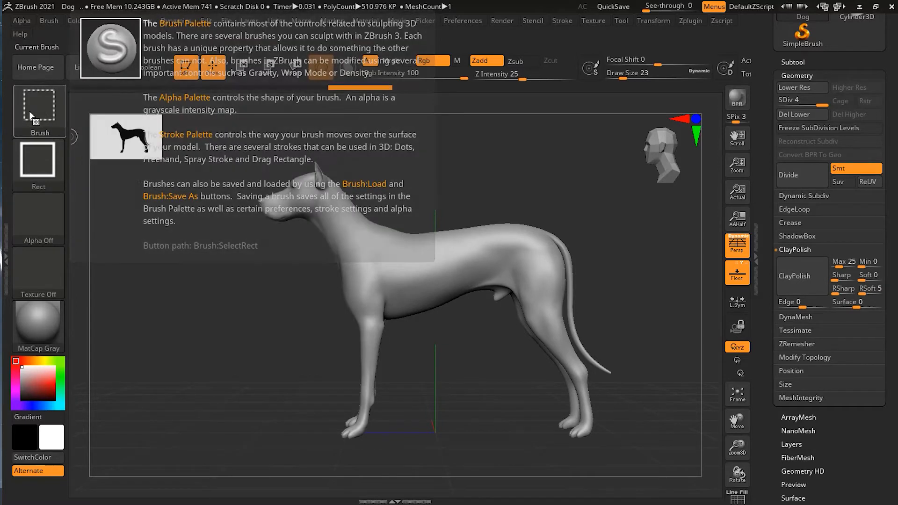
left_click(29, 111)
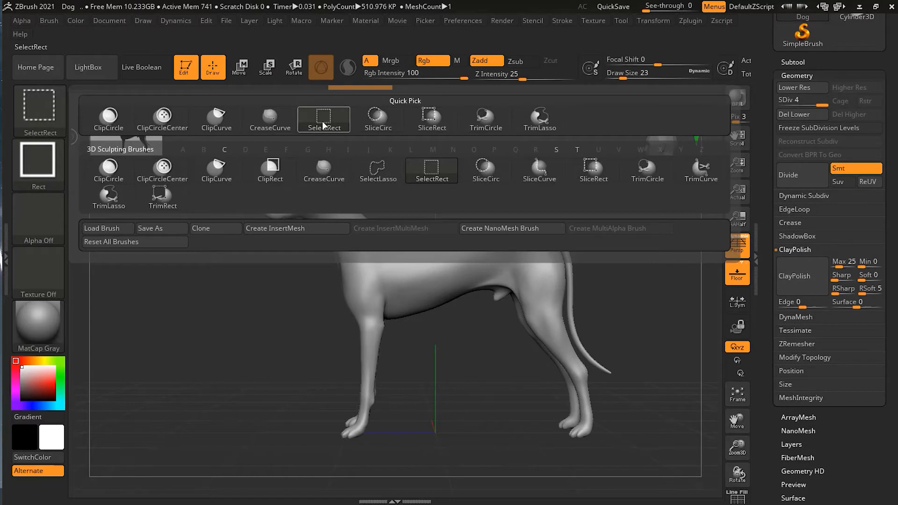
key("ctrl")
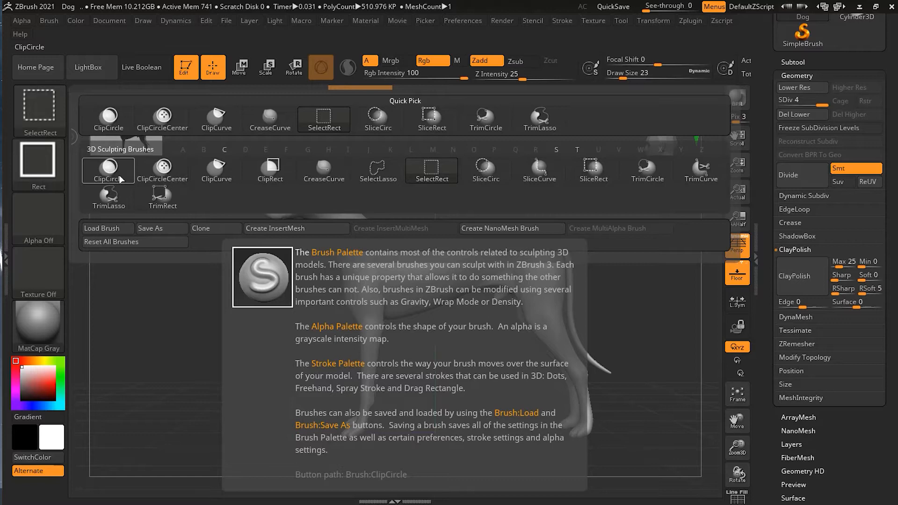
left_click(112, 178)
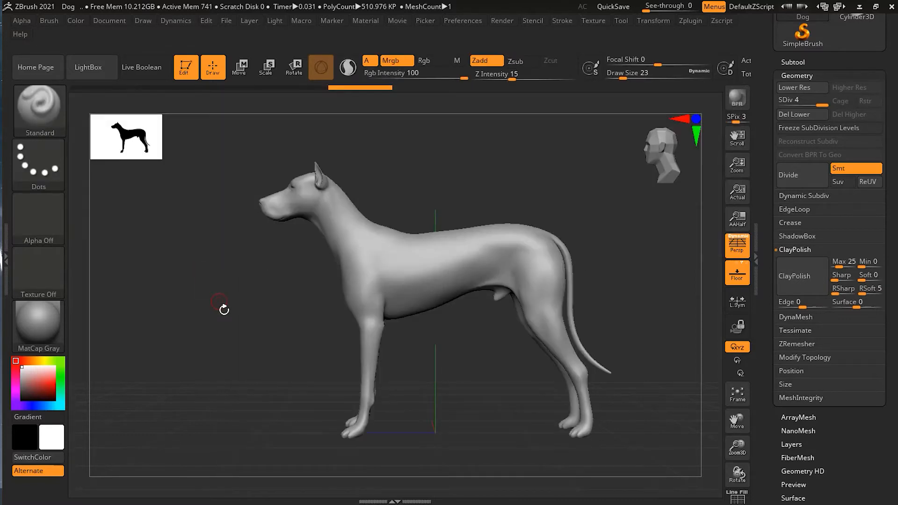
- Keep the Circle stroke and clip the dog with a ClipCircle circle around the head and neck, flattening everything outside it
left_click_drag(486, 352, 481, 371, "alt")
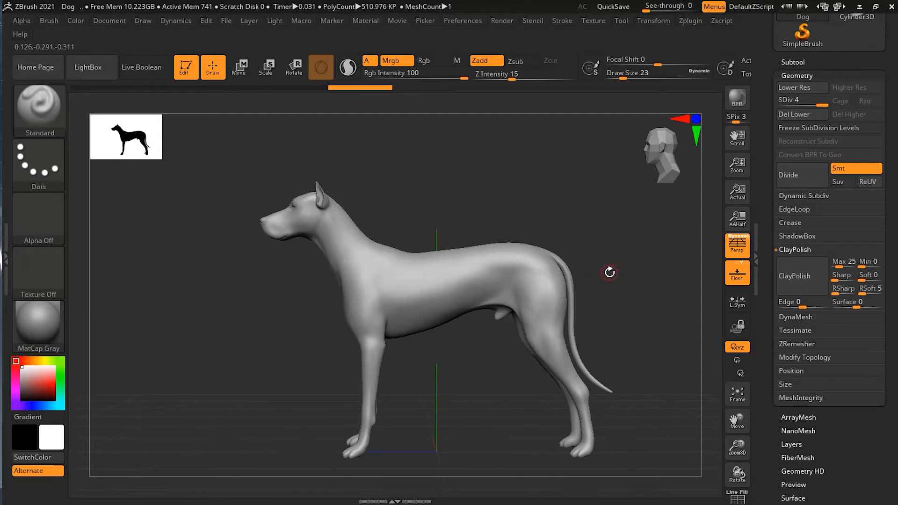
key("ctrl+shift")
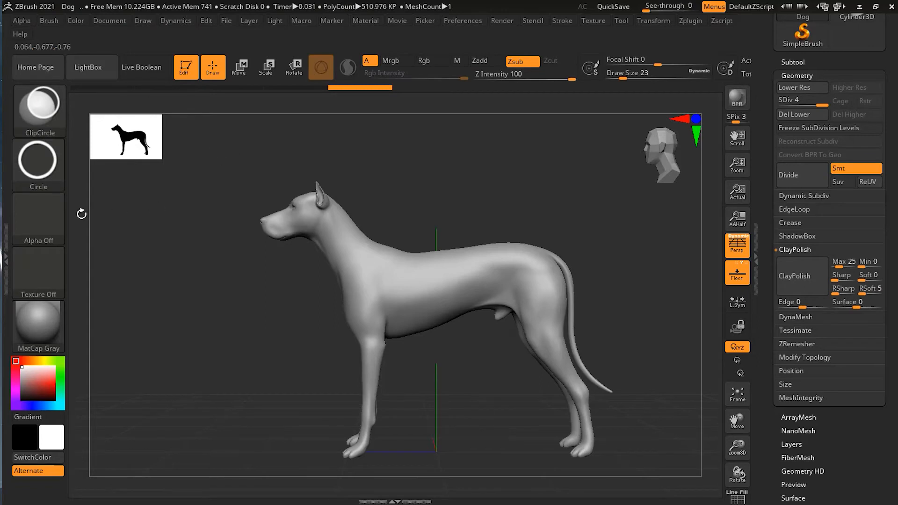
mouse_move(49, 166)
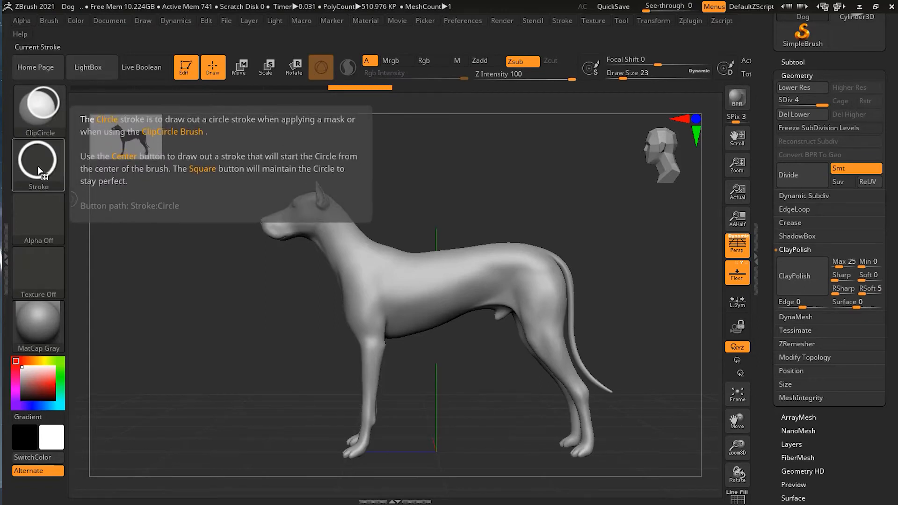
left_click(44, 169)
left_click(178, 175)
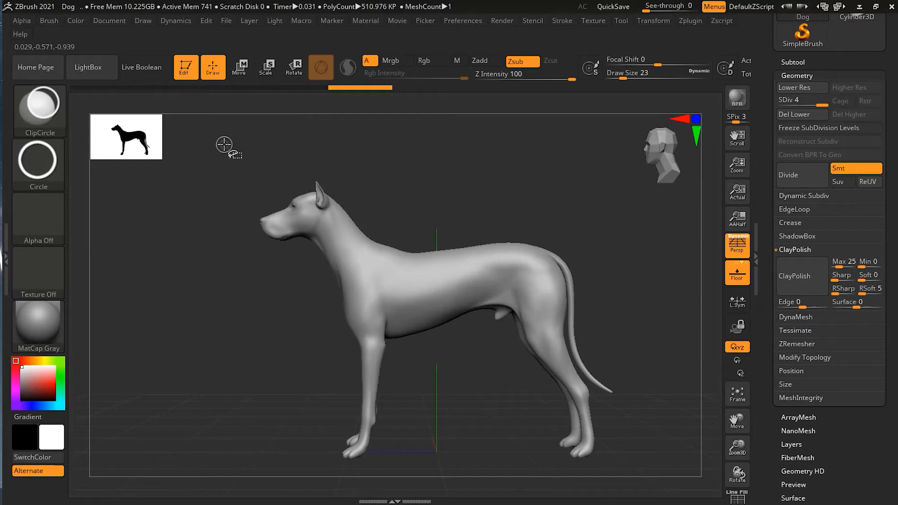
mouse_move(272, 186)
left_mouse_down()
mouse_move(338, 243)
mouse_move(376, 295)
left_mouse_up()
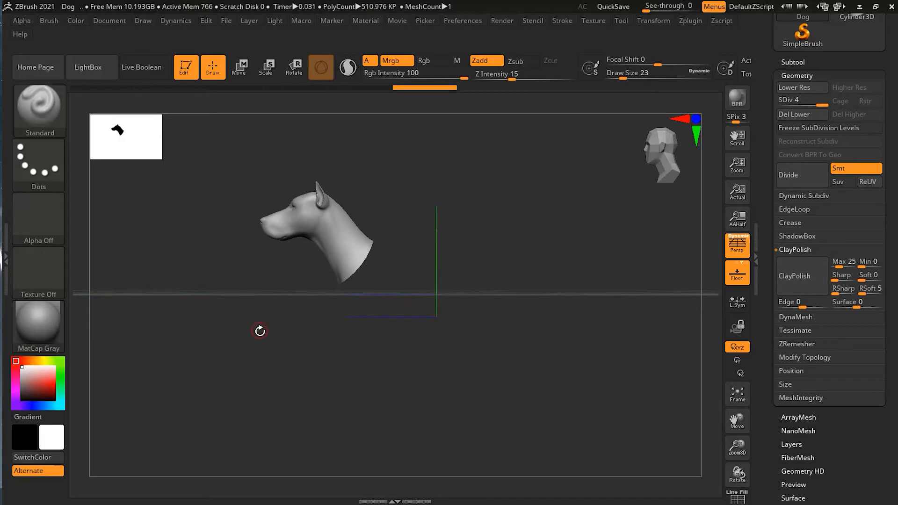
- Examine the flattened geometry behind the dog's neck and undo the circular clip
mouse_move(260, 333)
left_mouse_down()
mouse_move(288, 368)
mouse_move(458, 366)
mouse_move(491, 343)
mouse_move(585, 360)
mouse_move(576, 243)
left_mouse_up()
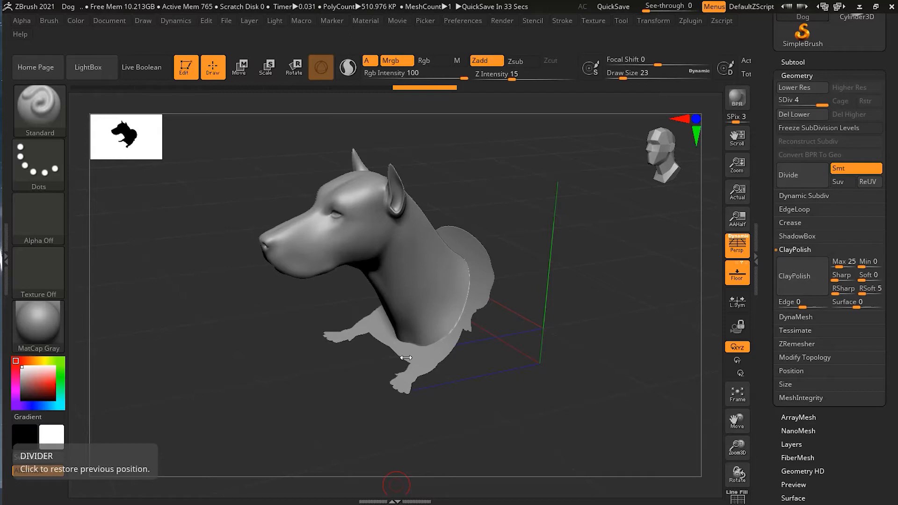
left_click_drag(589, 348, 430, 261)
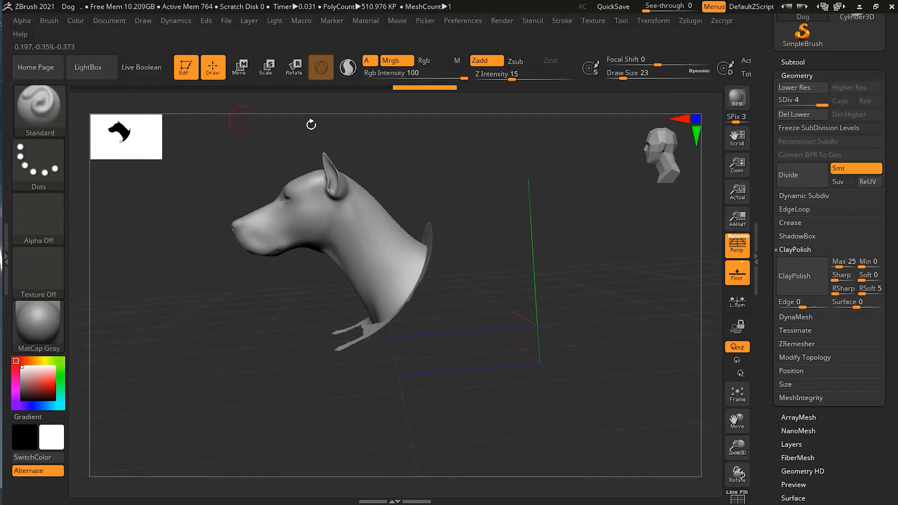
left_click_drag(296, 401, 302, 345)
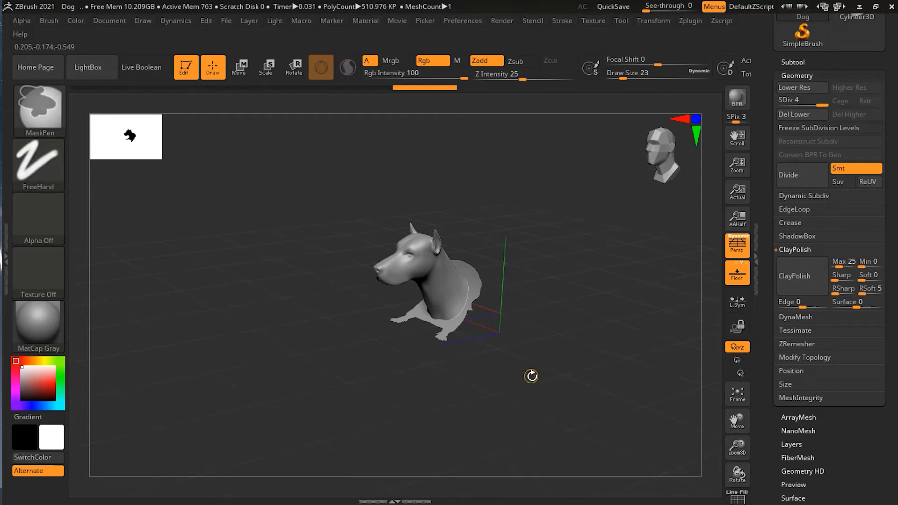
key("f")
left_click_drag(509, 384, 497, 378, "shift")
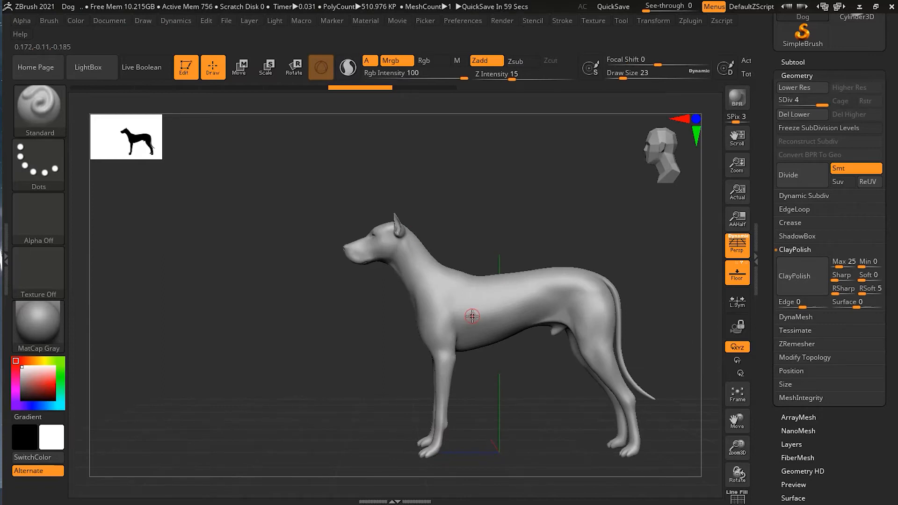
- From a three-quarter view, clip away the dog's head with an inverted ClipCircle circle covering the head, neck and upper chest
left_click_drag(386, 306, 403, 325)
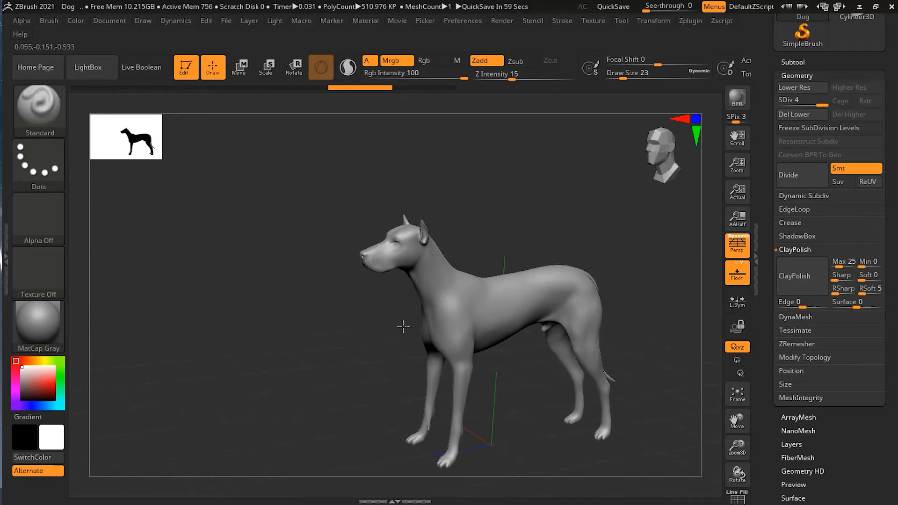
key("ctrl")
key("ctrl+shift")
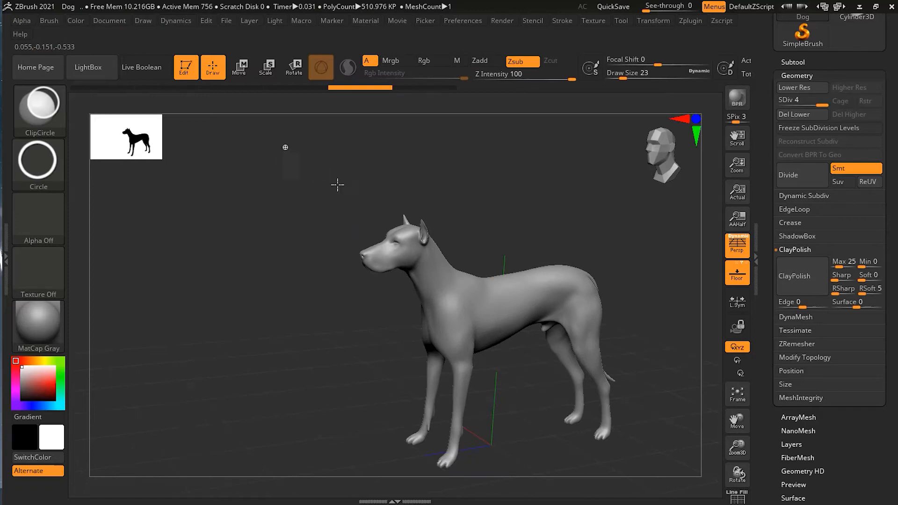
left_click_drag(287, 147, 476, 332, "ctrl+shift")
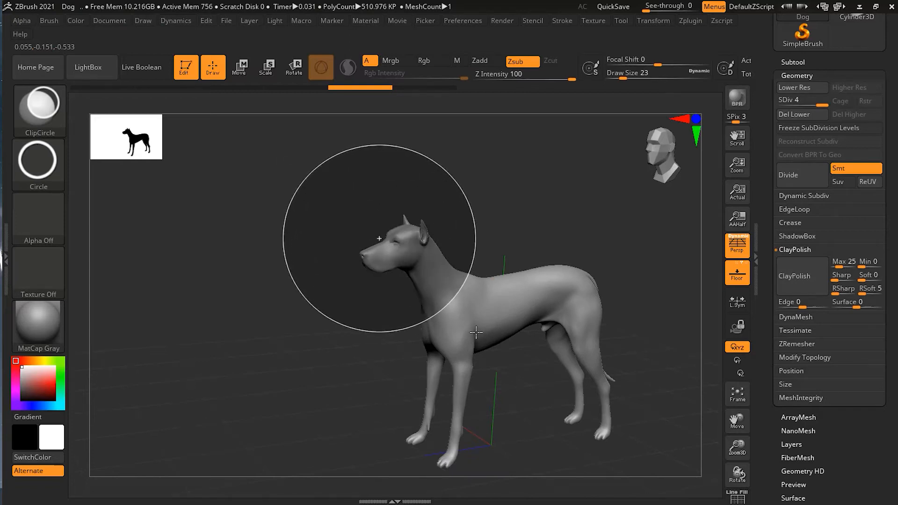
left_click_drag(475, 332, 471, 330, "ctrl+shift")
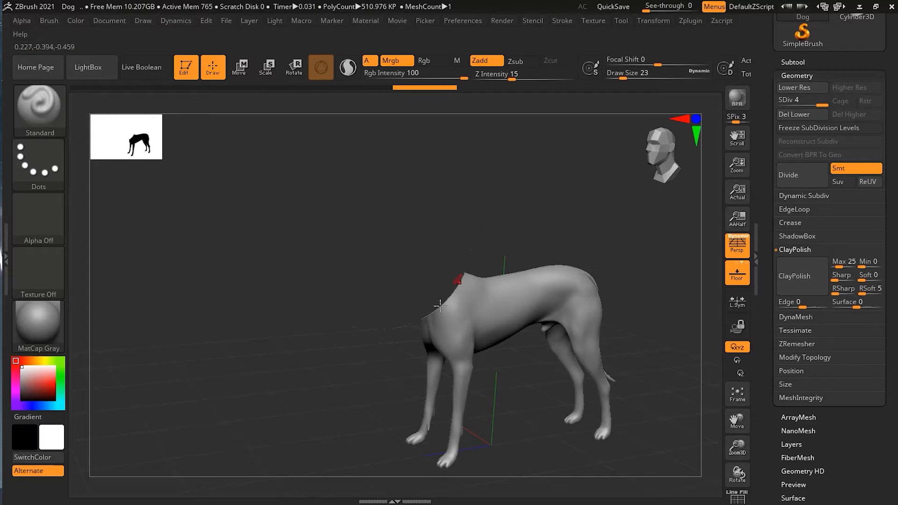
- Inspect the curved sheet of geometry at the neck and undo the inverted circle clip
left_click_drag(314, 383, 363, 305)
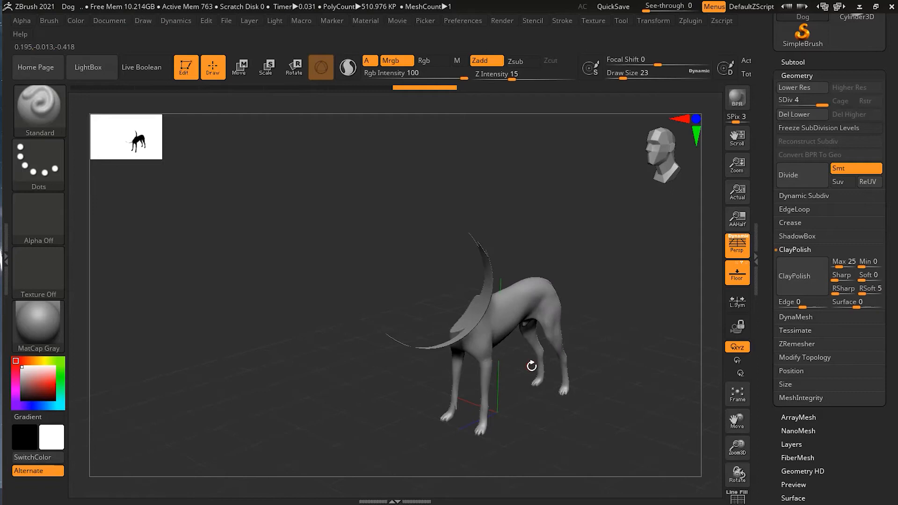
left_click_drag(608, 326, 637, 316)
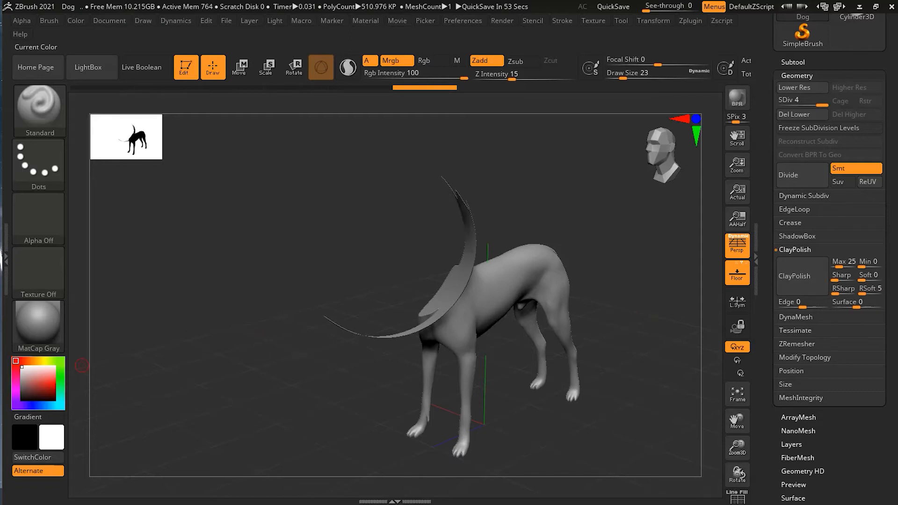
key("ctrl+z")
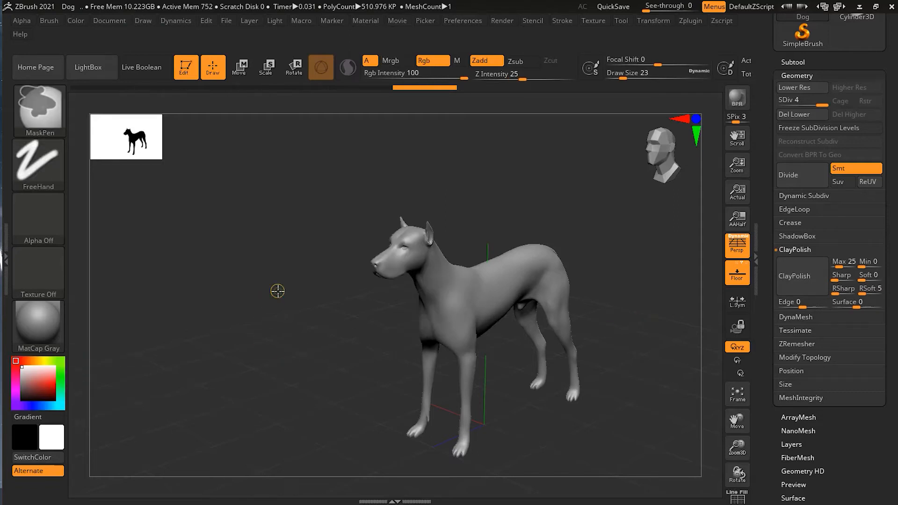
- Choose the ClipCurve brush in place of ClipCircle
mouse_move(53, 165)
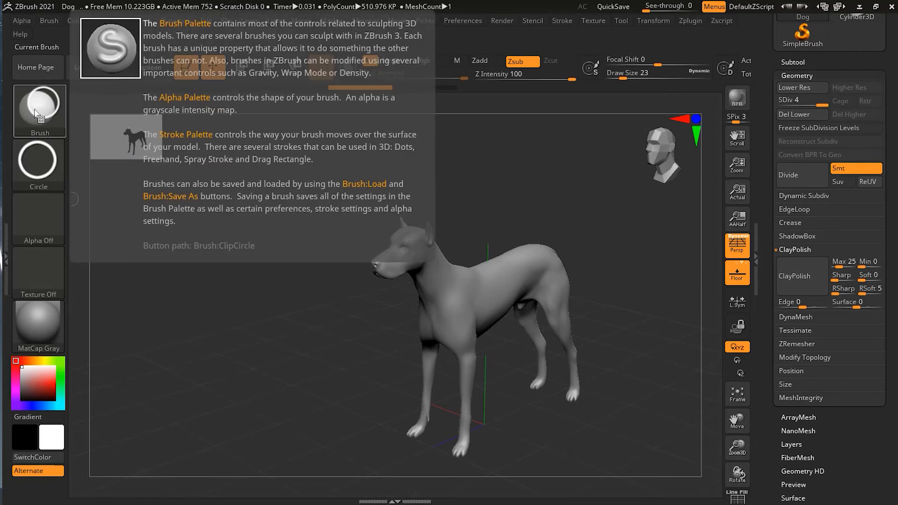
left_click(39, 110)
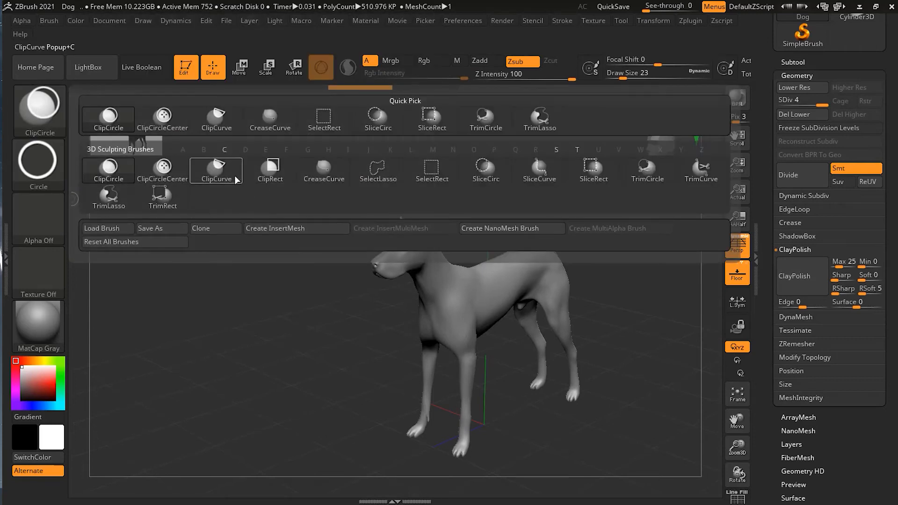
left_click(223, 167)
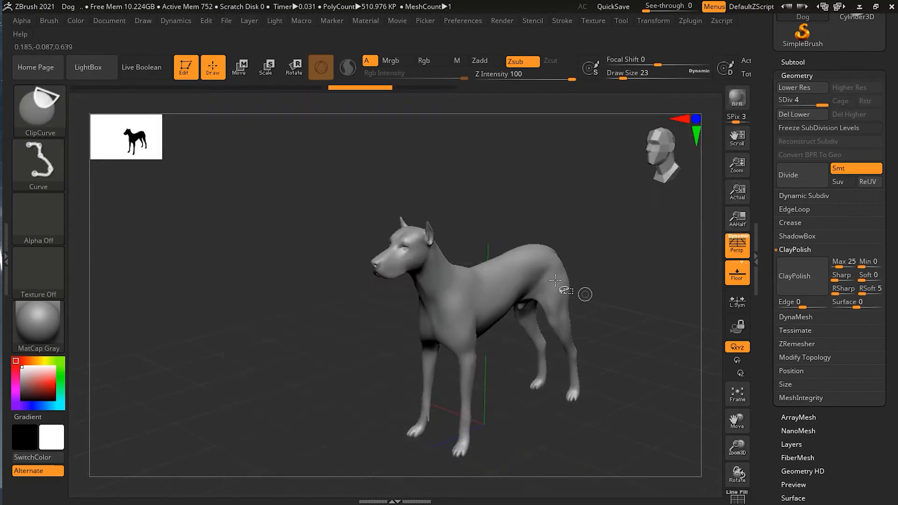
- Draw a wavy ClipCurve line from below the chest across the shoulders to above the back, clipping the dog's upper front
left_click_drag(392, 164, 428, 307)
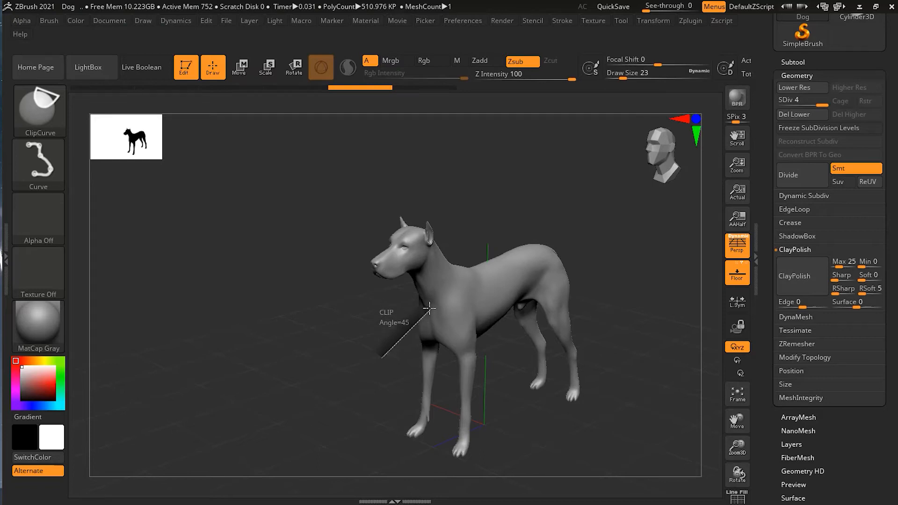
left_click_drag(431, 307, 521, 175)
key("alt")
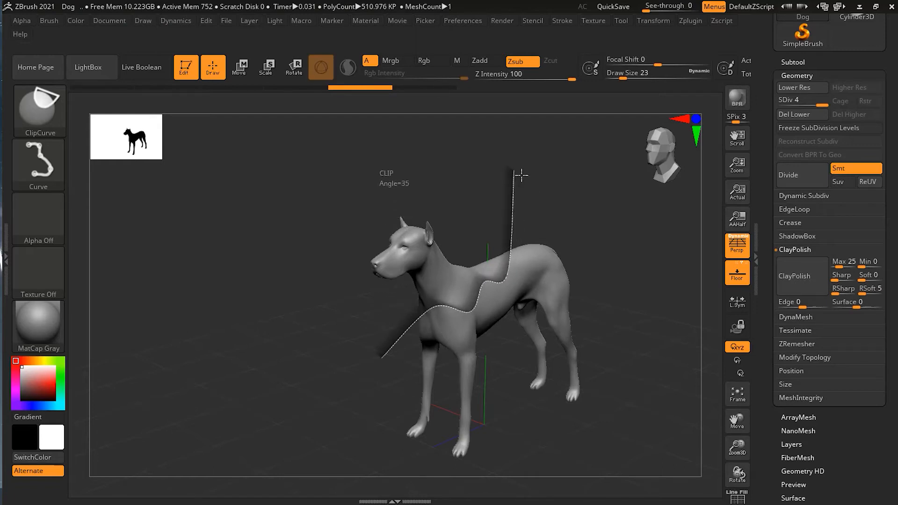
left_click_drag(519, 174, 519, 174)
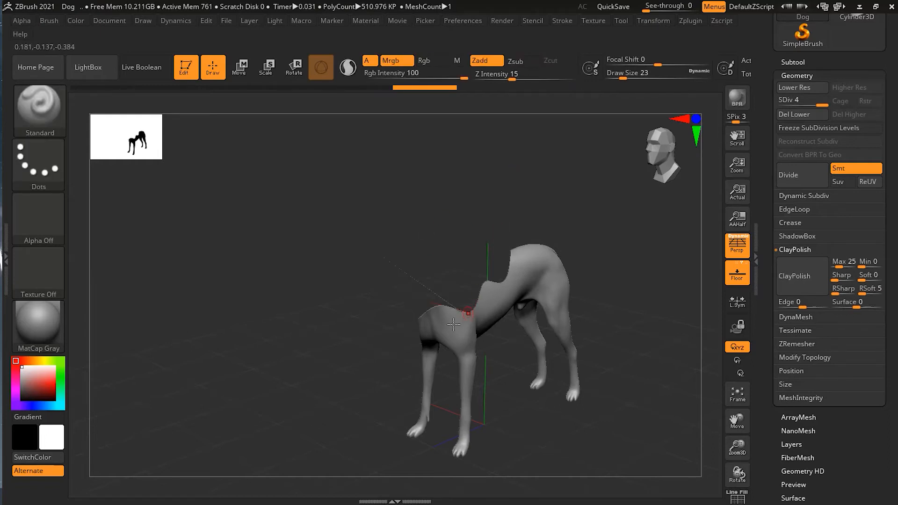
- Inspect the projected geometry along the wavy cut from several angles and undo the curve clip
left_click_drag(412, 190, 363, 103)
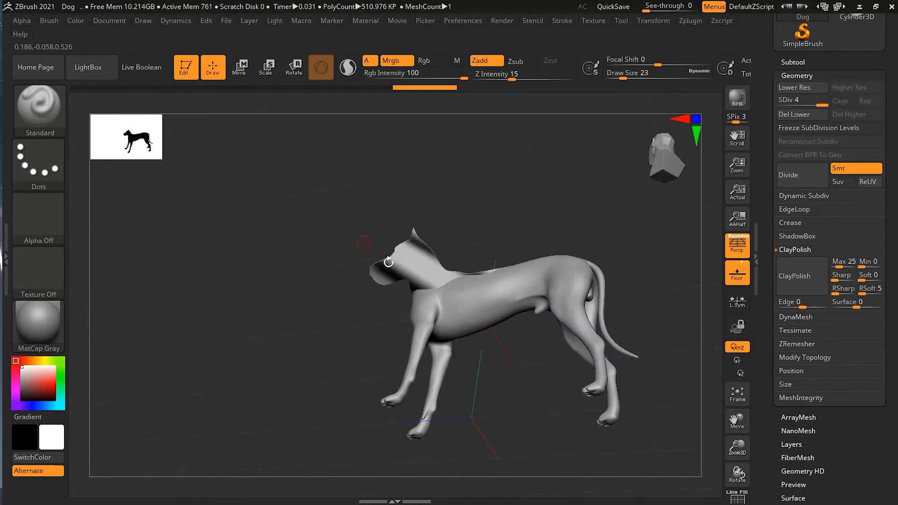
left_click_drag(471, 208, 450, 253)
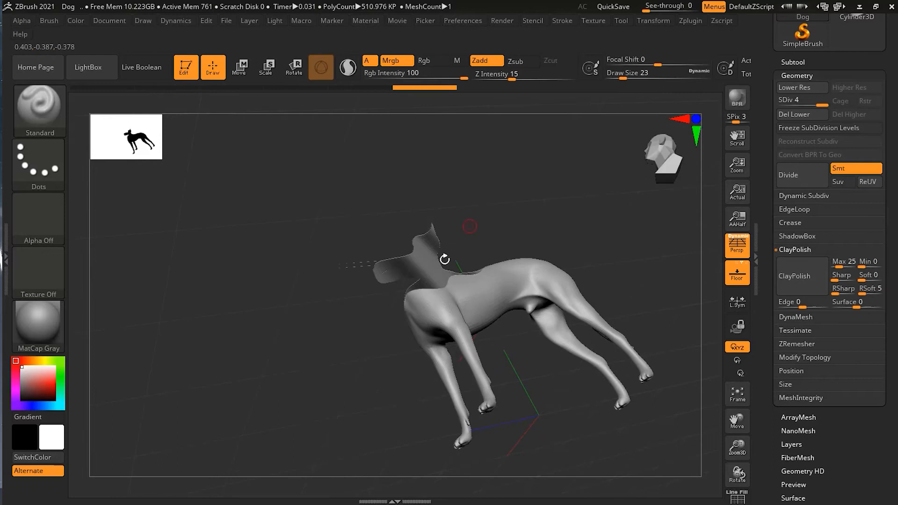
left_click_drag(515, 214, 325, 339)
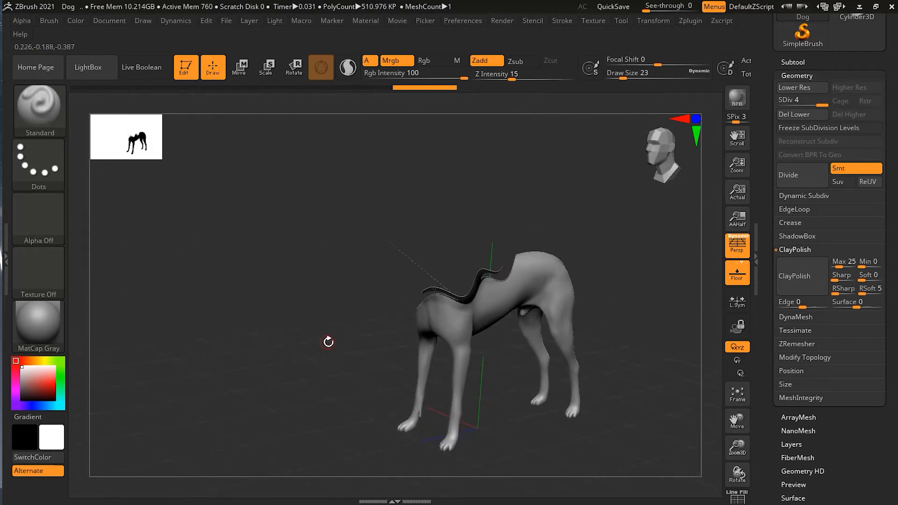
key("ctrl+z")
left_click_drag(270, 272, 560, 320)
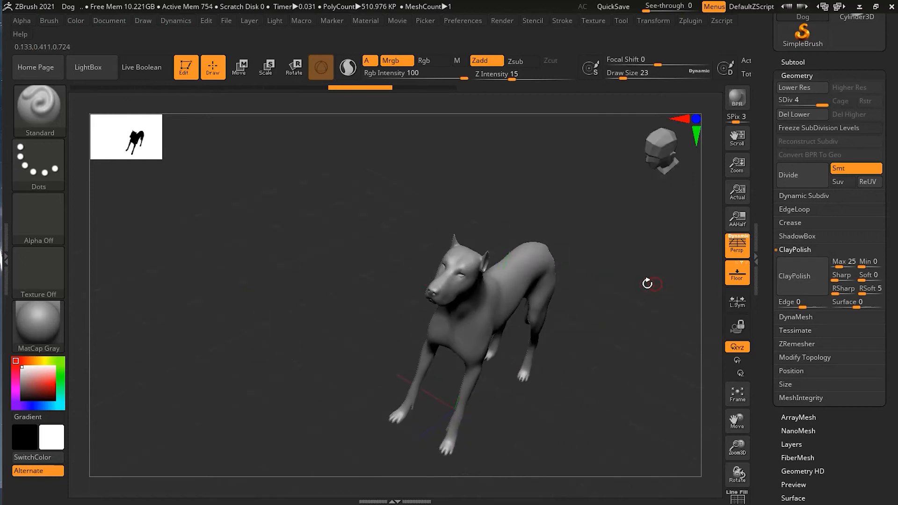
left_click(655, 169)
left_click(655, 169)
left_click_drag(616, 237, 620, 267)
key("ctrl+shift")
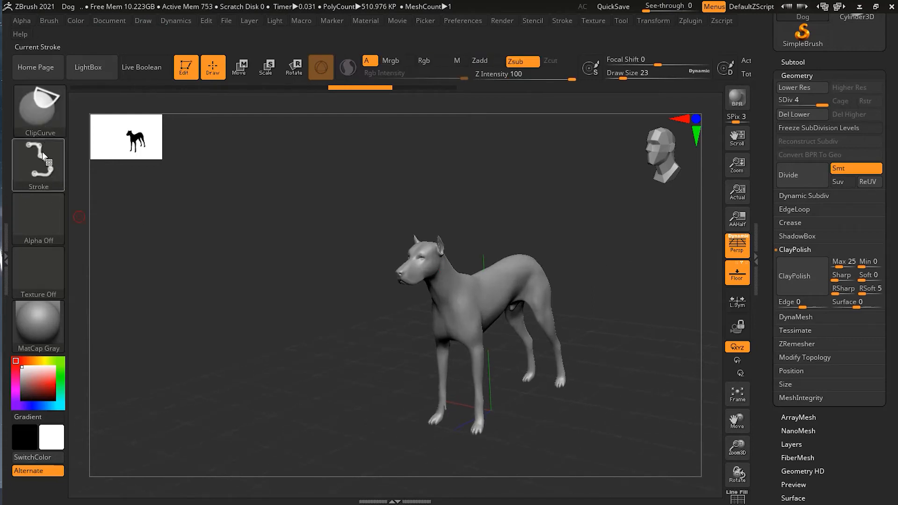
- Choose the TrimCircle brush in place of ClipCurve
left_click(35, 104)
mouse_move(270, 176)
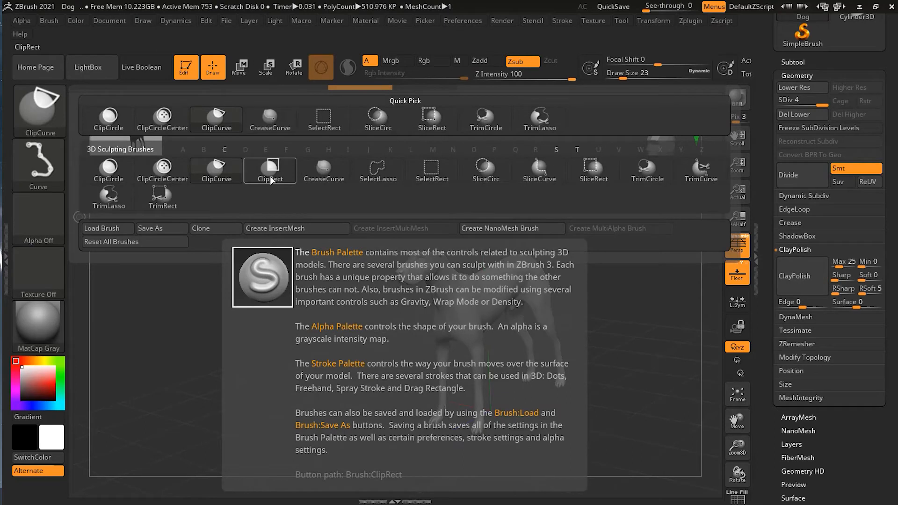
mouse_move(331, 178)
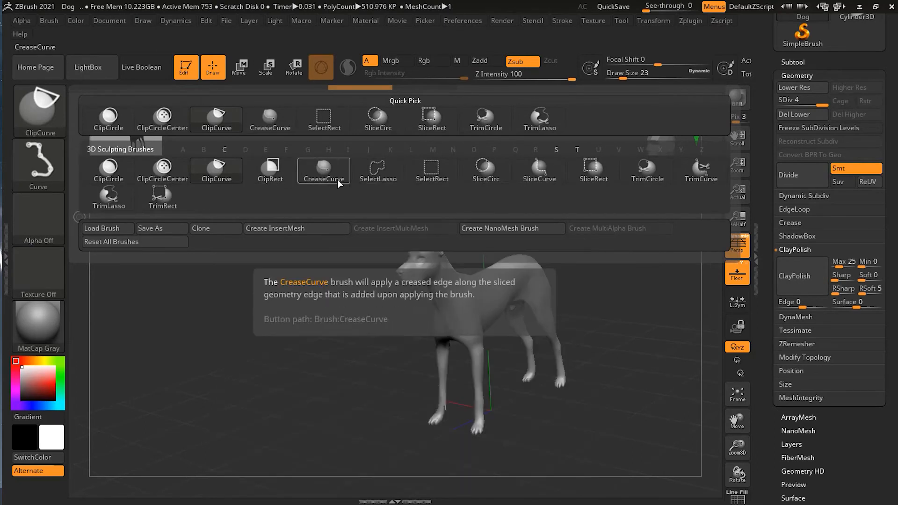
mouse_move(495, 180)
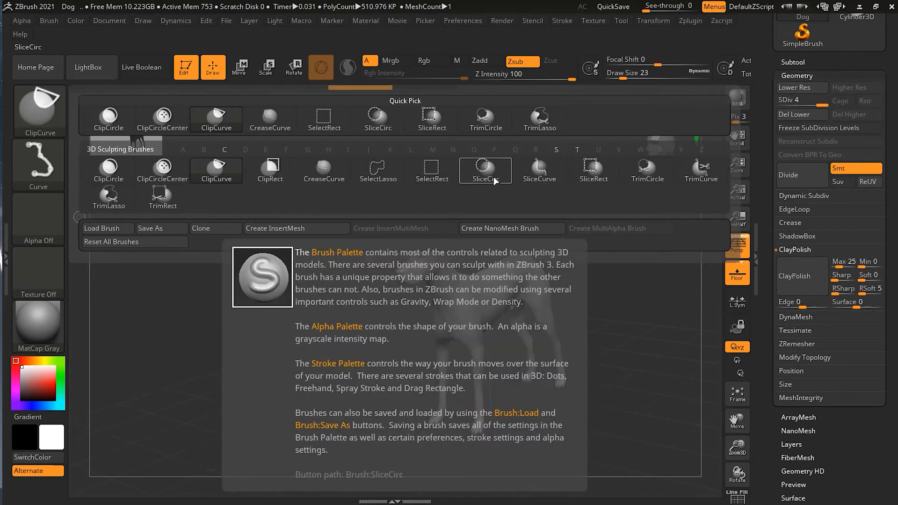
mouse_move(703, 180)
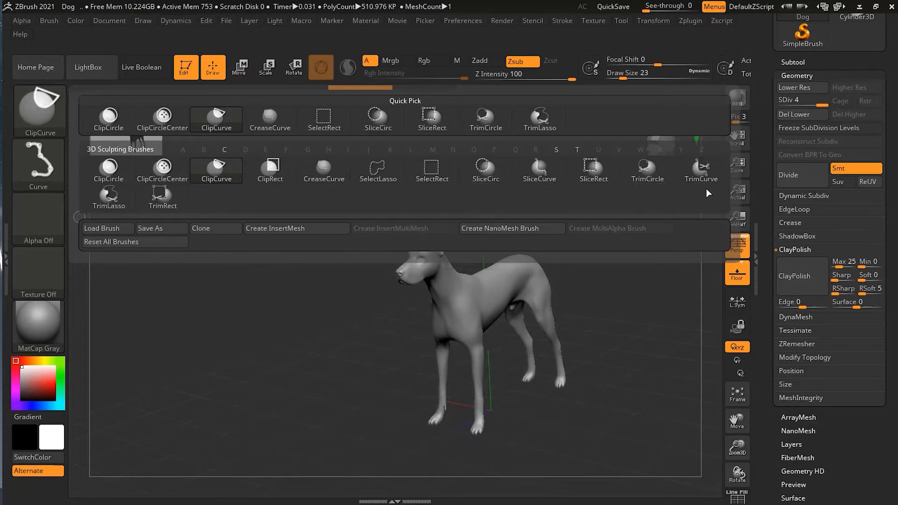
mouse_move(651, 171)
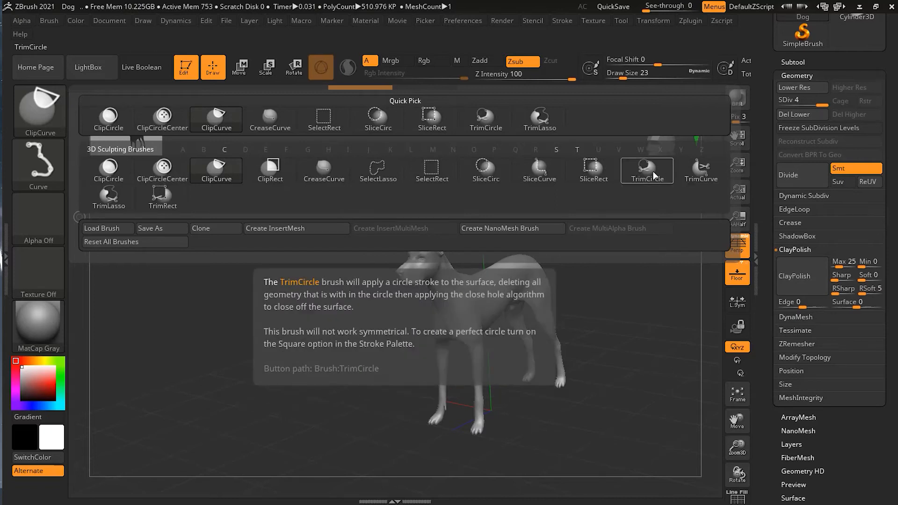
left_click(651, 170)
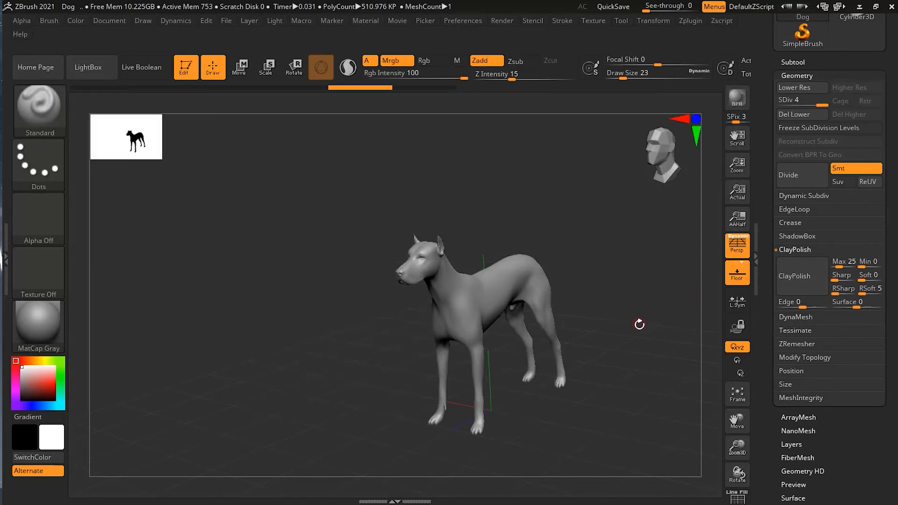
- Try to trim off the dog's head in side view with a TrimCircle circle, and delete the lower subdivision levels
mouse_move(599, 317)
left_mouse_down("shift")
mouse_move(617, 322)
mouse_move(593, 318)
left_mouse_up("shift")
key("ctrl+shift")
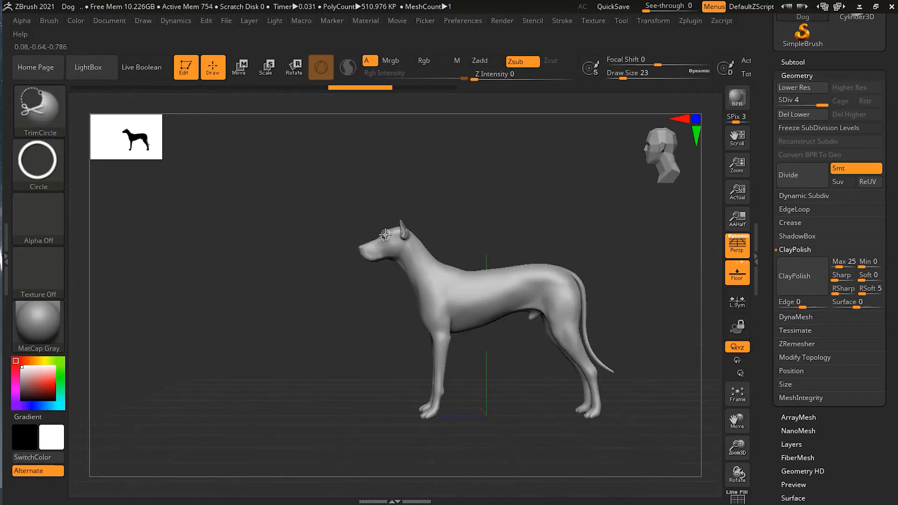
left_click_drag(342, 200, 444, 303, "ctrl+shift")
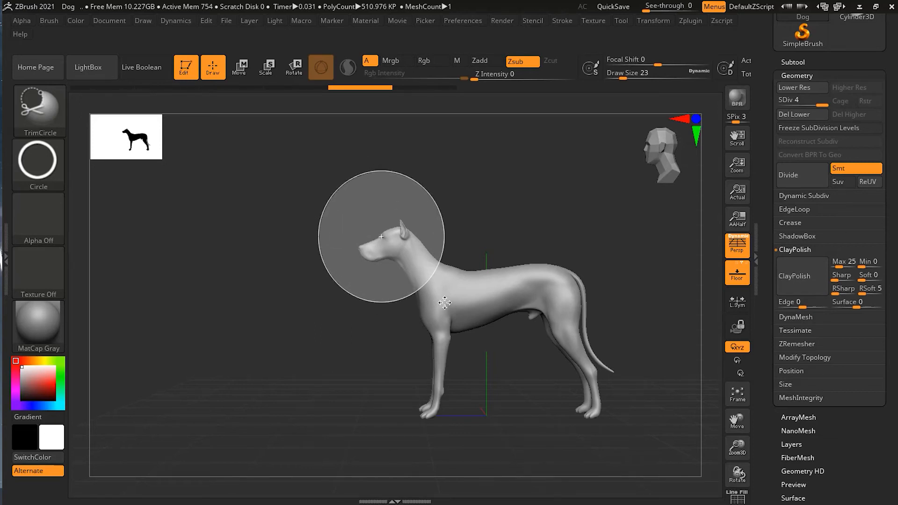
left_click_drag(444, 303, 452, 304, "ctrl+shift")
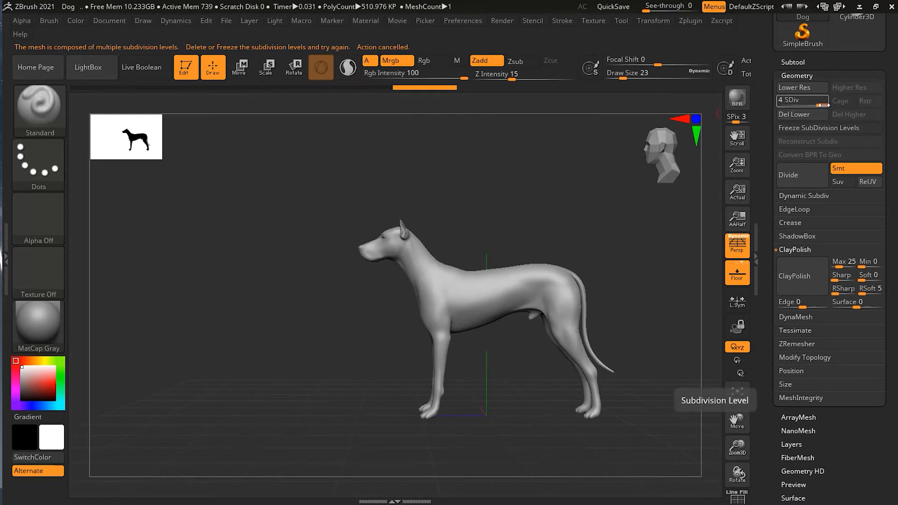
left_click(801, 115)
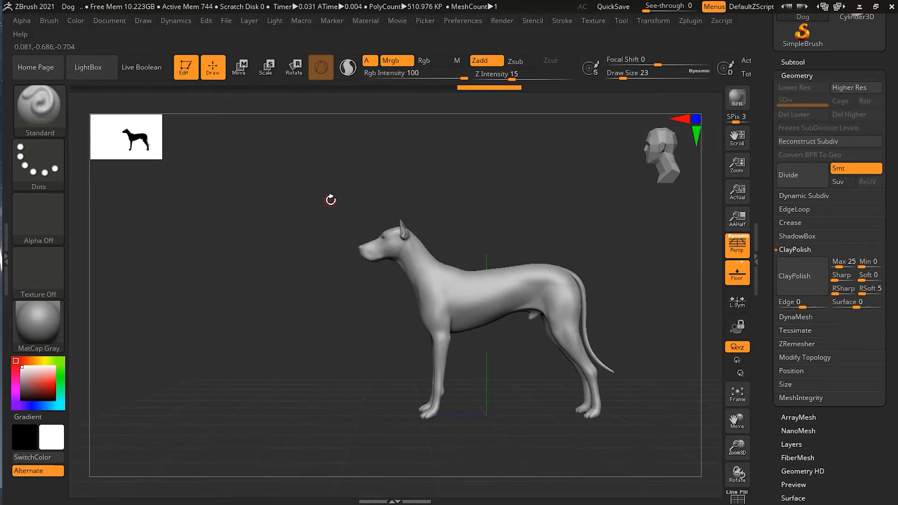
- Trim off the dog's head and upper neck with a TrimCircle circle drawn around the head in side view
mouse_move(320, 168)
left_mouse_down("ctrl+shift")
mouse_move(433, 265)
mouse_move(455, 305)
mouse_move(440, 290)
left_mouse_up("ctrl+shift")
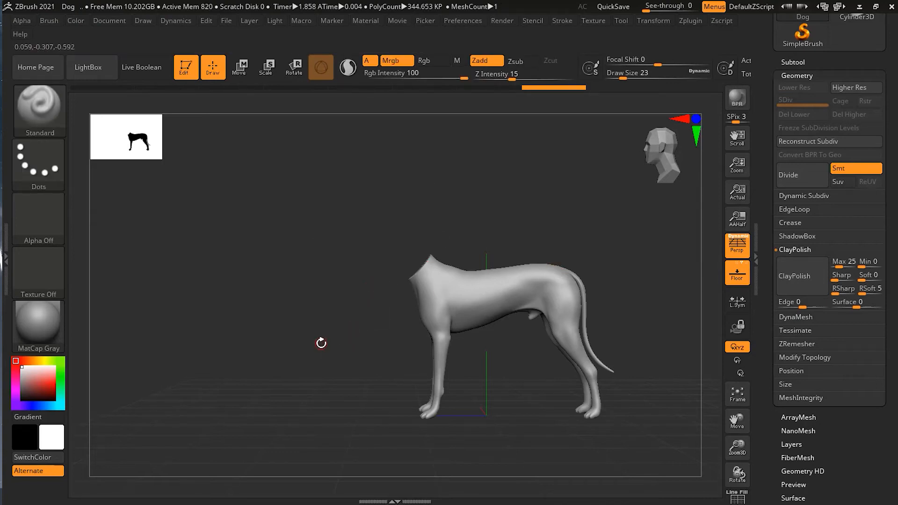
left_click_drag(313, 332, 350, 375)
left_click_drag(575, 316, 547, 343)
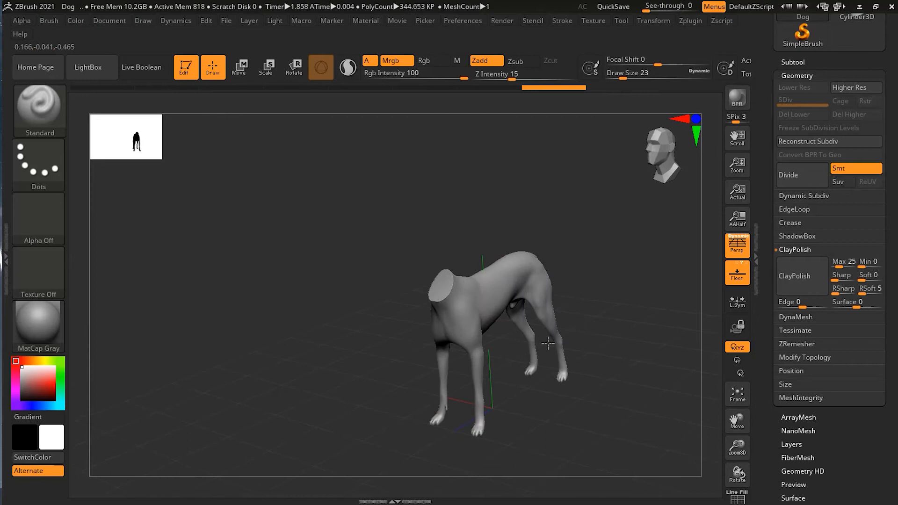
- Inspect the closed cut surface at the neck up close and undo the circle trim
left_click_drag(537, 229, 605, 210, "alt")
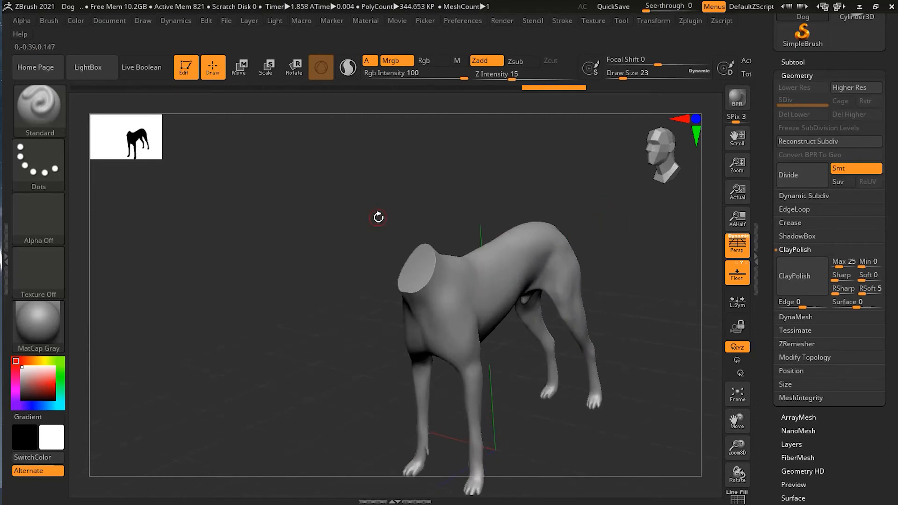
left_click_drag(626, 232, 605, 335)
left_click_drag(522, 208, 546, 198, "alt")
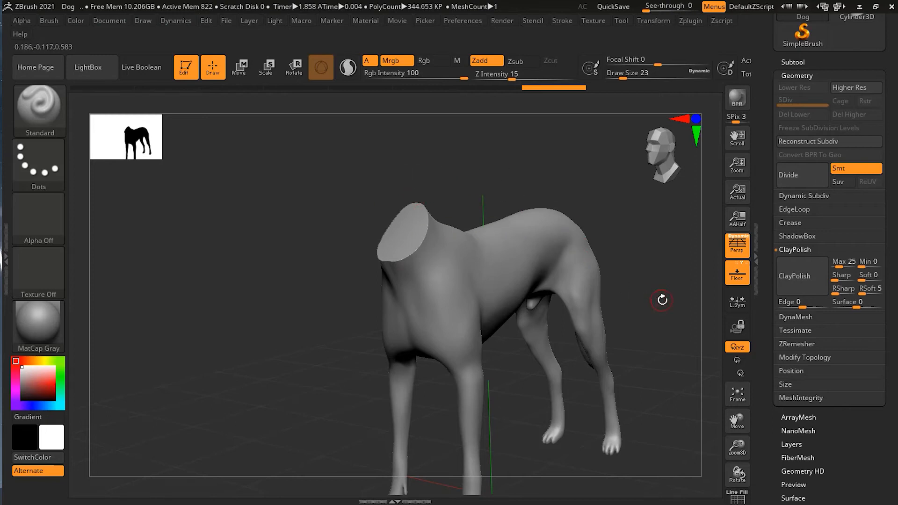
mouse_move(668, 298)
left_mouse_down()
mouse_move(576, 303)
mouse_move(621, 302)
mouse_move(577, 303)
mouse_move(625, 311)
left_mouse_up()
left_click(600, 304, "ctrl+shift")
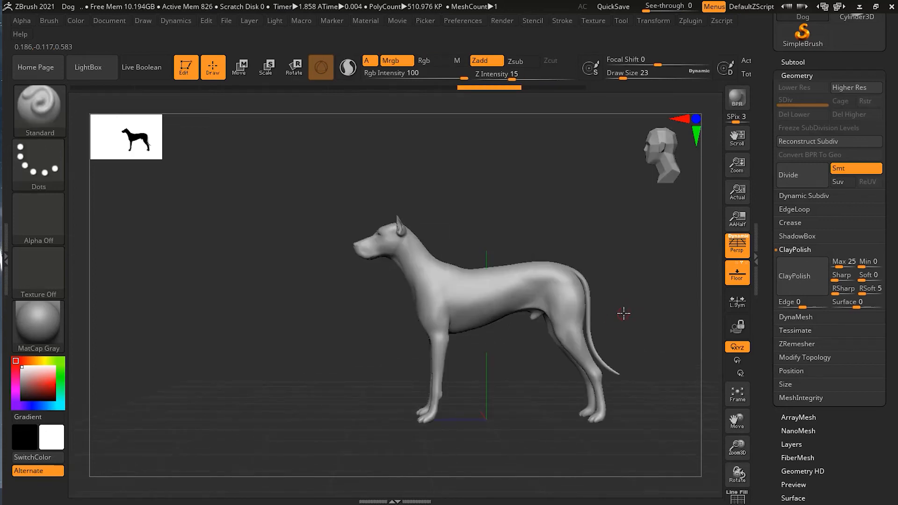
- Trim away the dog's hindquarters with a large TrimCircle circle and undo the cut
left_click_drag(645, 424, 510, 338, "ctrl+shift")
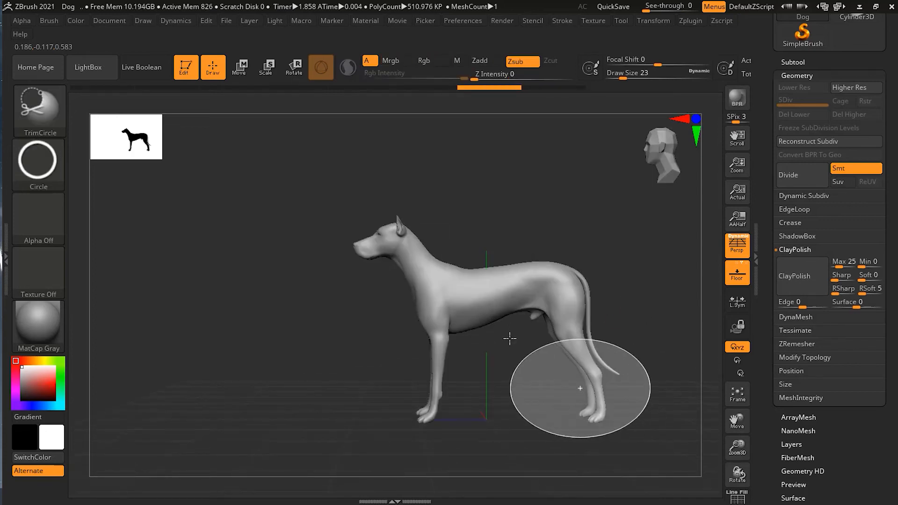
left_click_drag(471, 300, 503, 233, "ctrl+shift")
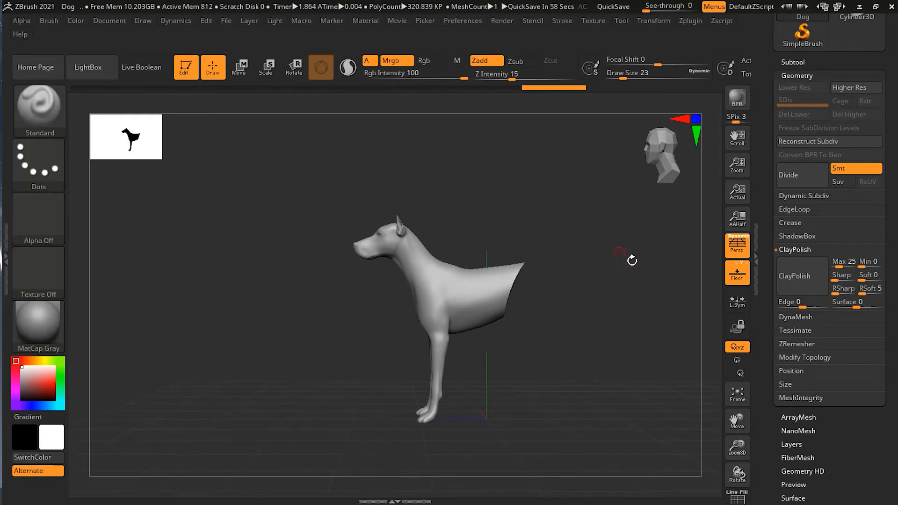
left_click_drag(631, 317, 621, 288)
key("ctrl")
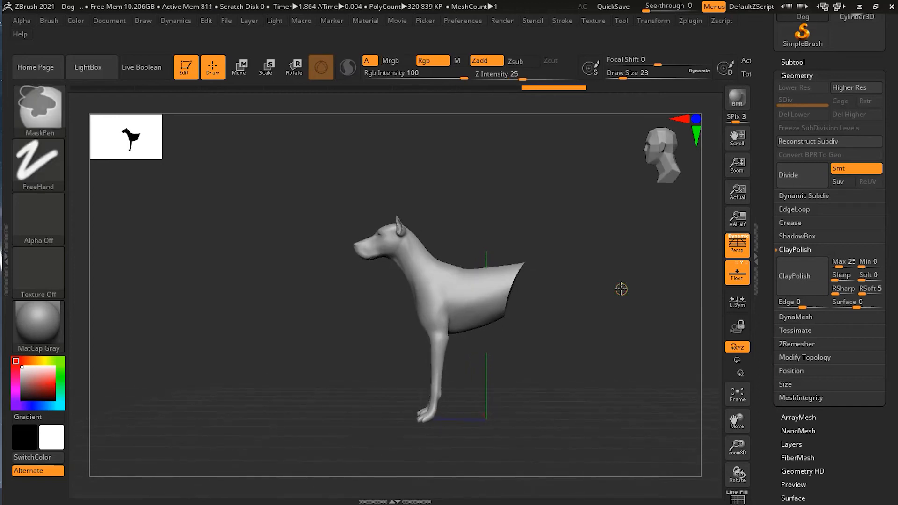
left_click(620, 289, "ctrl+shift")
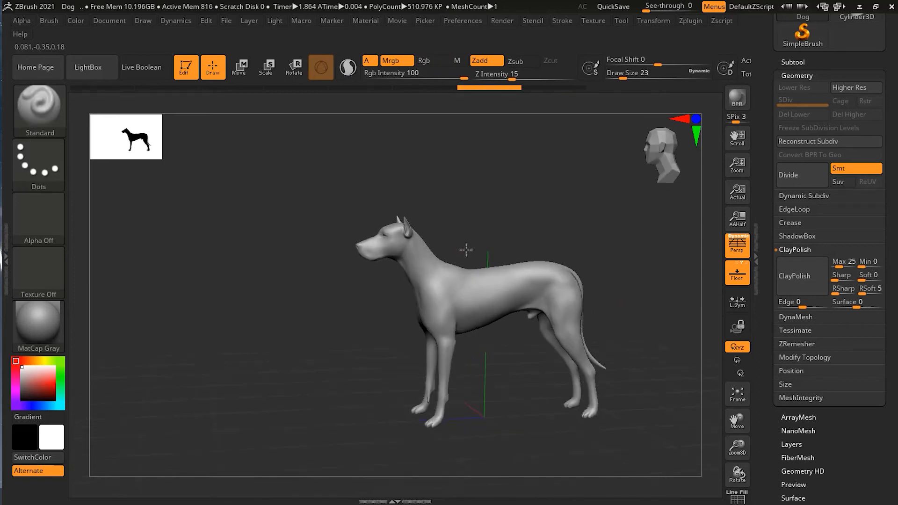
- Cut off the dog's head twice with TrimCircle circles reaching the base of the neck, undoing each cut
left_click_drag(275, 167, 443, 296, "ctrl+shift")
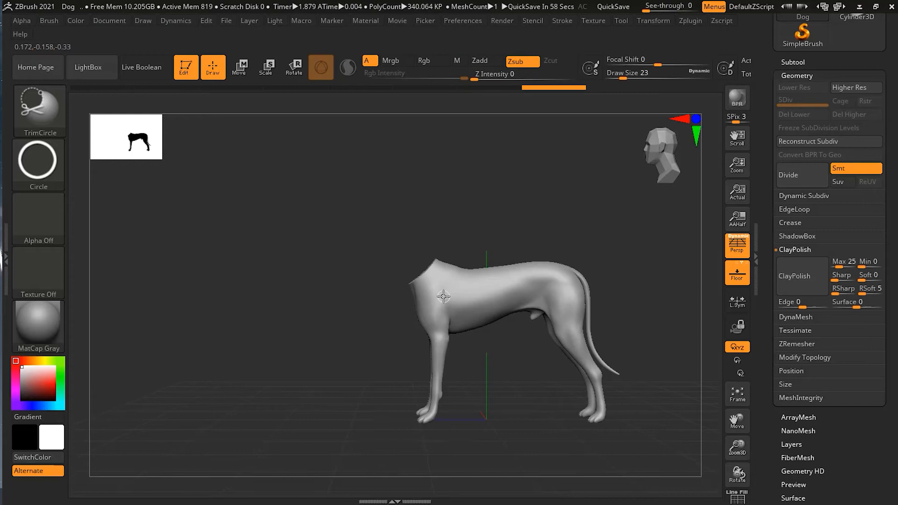
left_click(388, 234, "ctrl+shift")
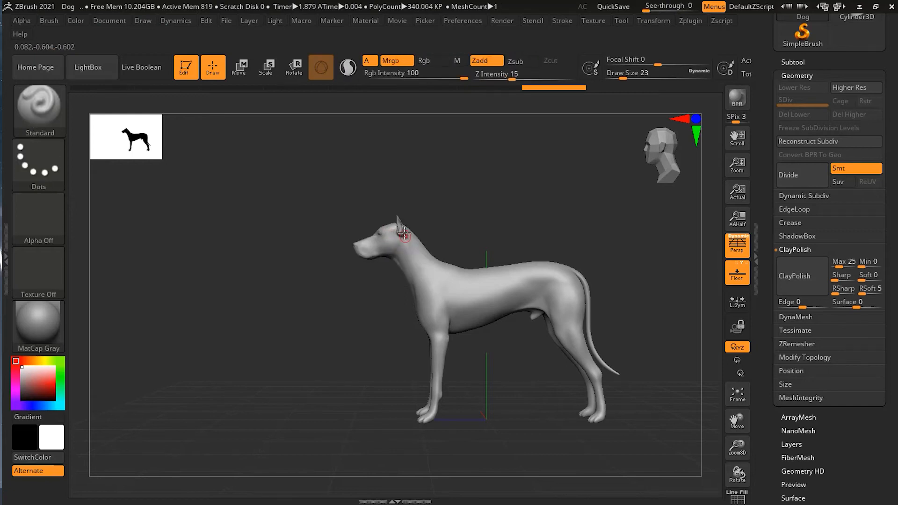
left_click_drag(306, 170, 444, 294, "ctrl+shift")
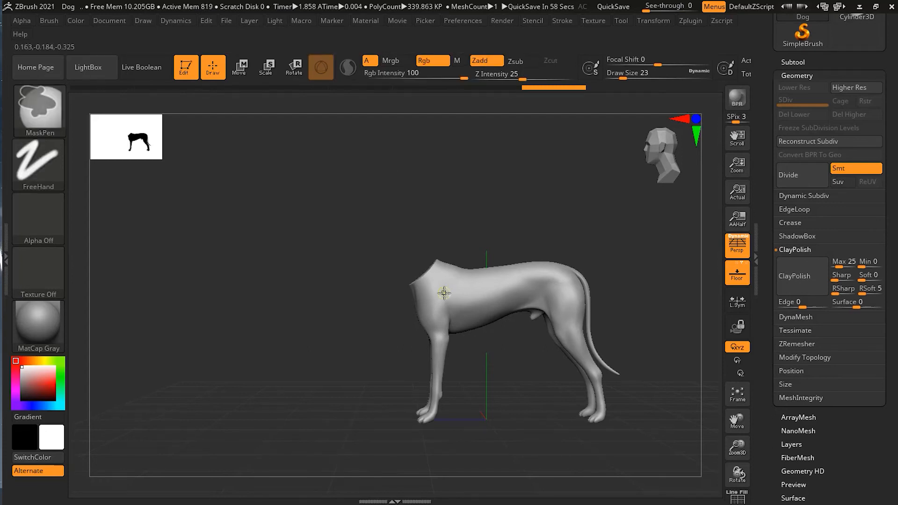
key("ctrl+z")
- Trim the dog's head once more with a wide oval TrimCircle stroke and examine the neck cut at an angle
mouse_move(322, 329)
left_mouse_down()
mouse_move(304, 341)
mouse_move(309, 351)
mouse_move(275, 342)
mouse_move(293, 377)
mouse_move(547, 309)
mouse_move(645, 246)
mouse_move(611, 265)
mouse_move(620, 280)
left_mouse_up()
key("ctrl+shift")
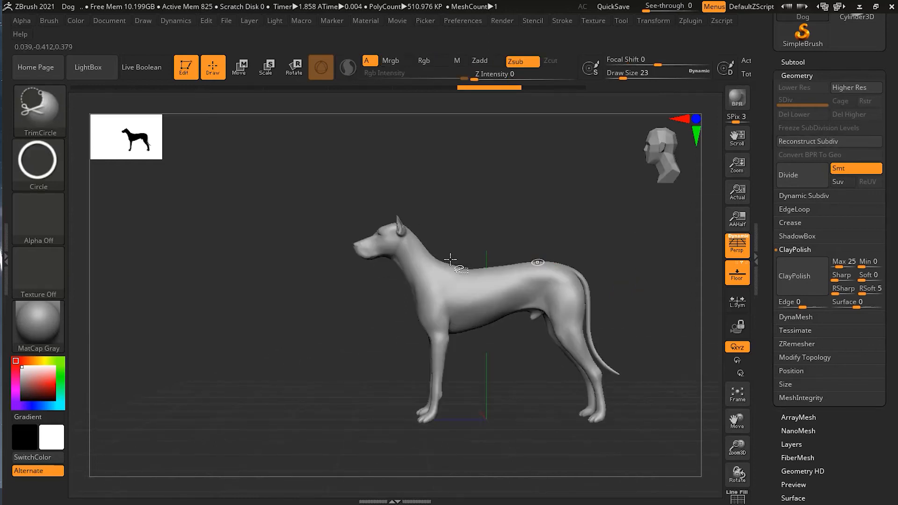
left_click_drag(309, 178, 448, 292, "ctrl+shift")
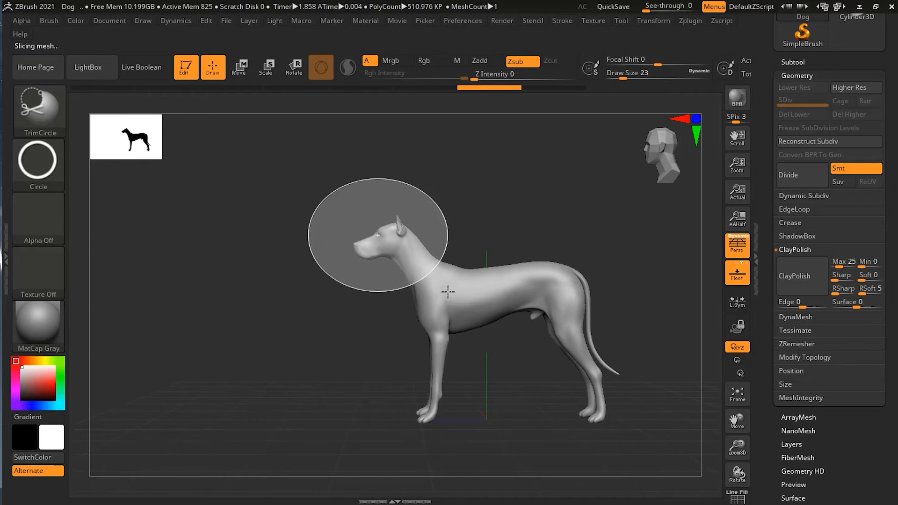
mouse_move(374, 332)
left_mouse_down()
mouse_move(357, 342)
mouse_move(371, 352)
mouse_move(581, 304)
mouse_move(568, 312)
left_mouse_up()
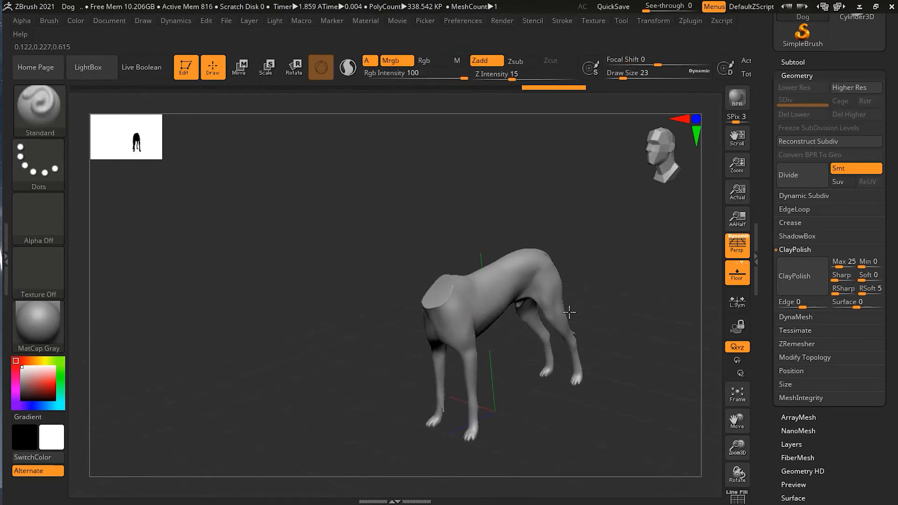
- Try to reconstruct a subdivision level on the trimmed mesh and undo the head trim
left_click(803, 141)
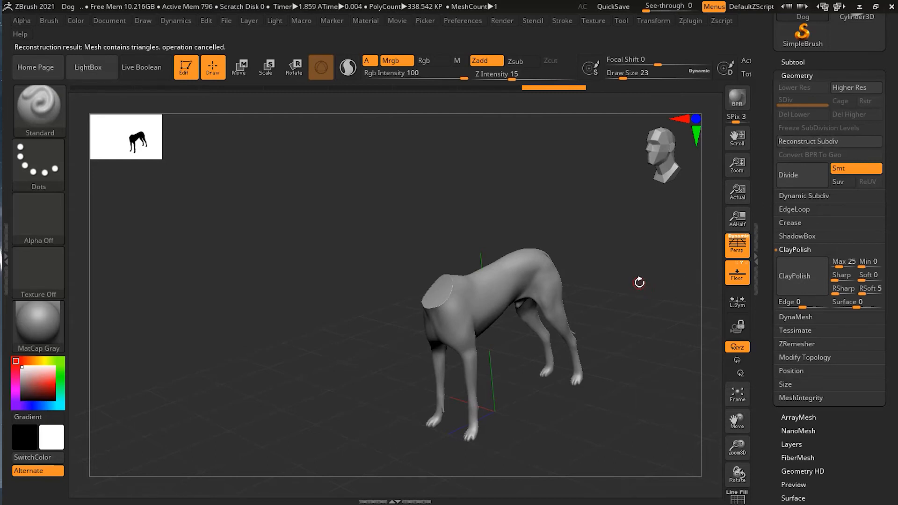
key("ctrl+z")
left_click_drag(659, 337, 647, 335)
left_click_drag(377, 381, 411, 354, "shift")
left_click_drag(597, 409, 584, 318)
key("super")
key("super")
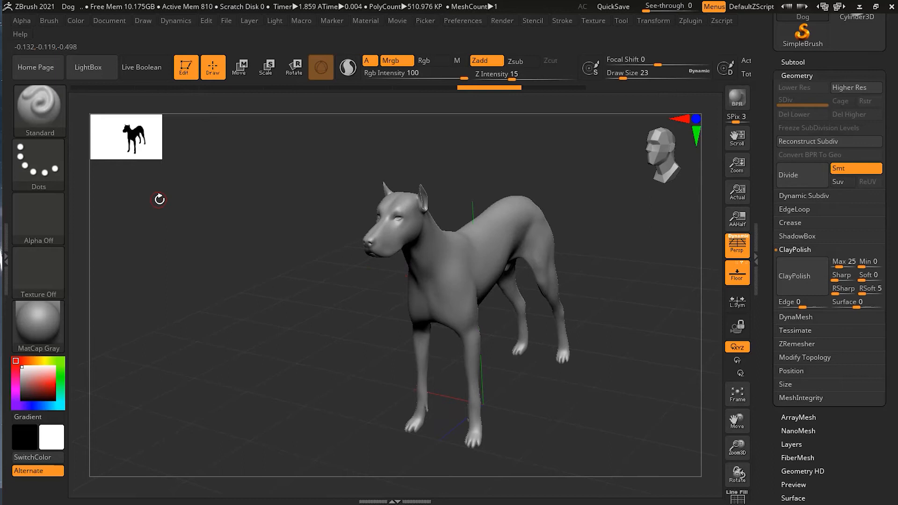
- Choose the TrimCurve brush in place of TrimCircle
key("ctrl+shift")
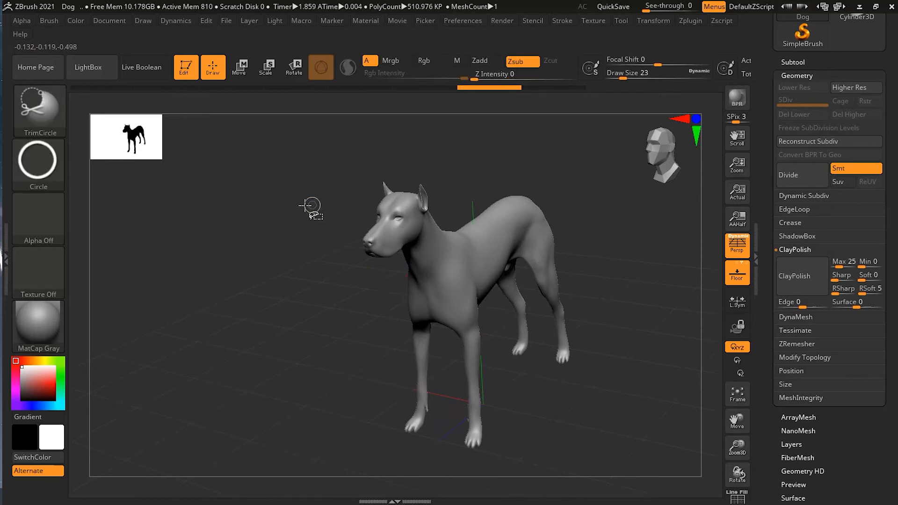
left_click(37, 115)
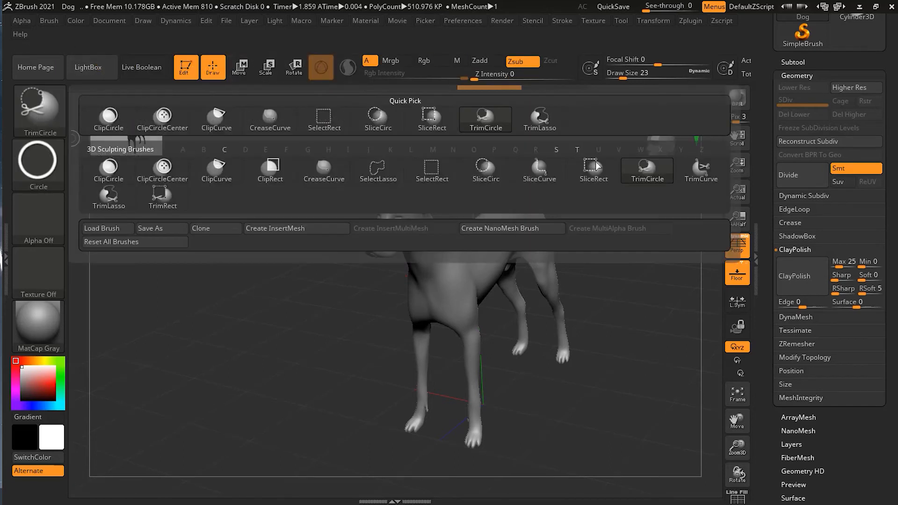
left_click(37, 112)
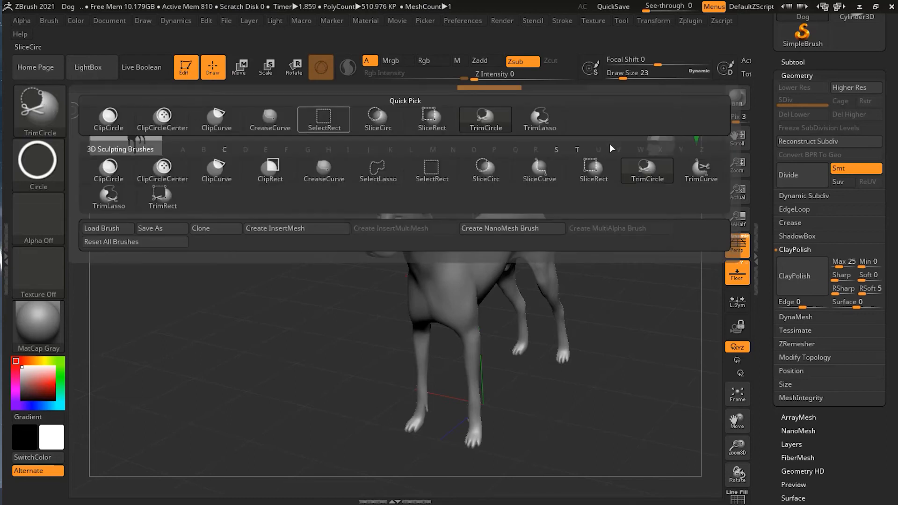
left_click(701, 169)
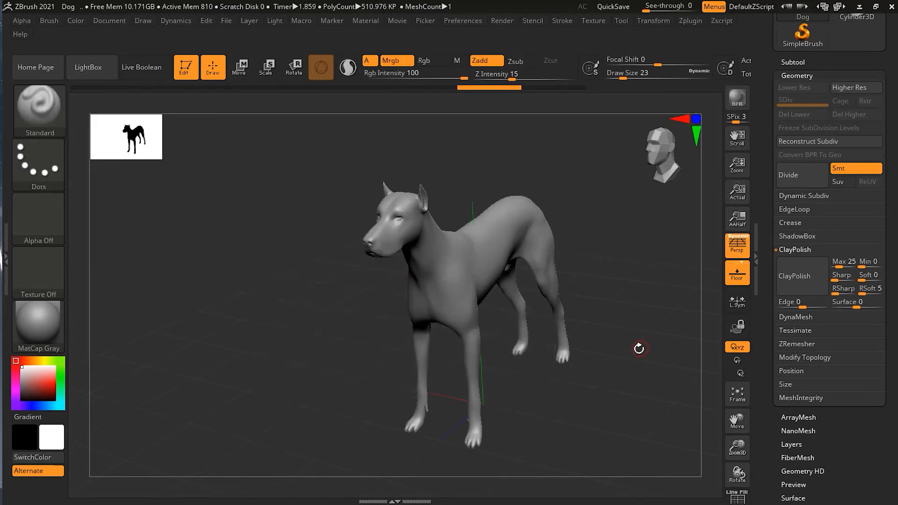
- Cut away the dog's head and a scoop behind the shoulders with a bent TrimCurve line in side view, and undo the trim
left_click_drag(638, 348, 538, 393)
left_click_drag(411, 136, 456, 192, "ctrl+shift")
mouse_move(481, 224)
left_mouse_down("ctrl+shift")
mouse_move(485, 208)
mouse_move(464, 231)
mouse_move(469, 220)
mouse_move(393, 234)
mouse_move(490, 227)
mouse_move(484, 240)
left_mouse_up("ctrl+shift")
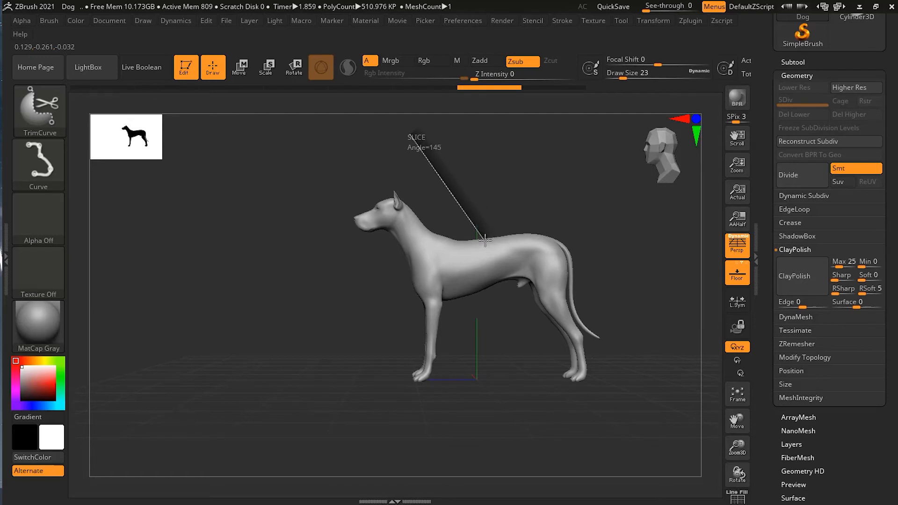
mouse_move(488, 247)
left_mouse_down("ctrl+shift")
mouse_move(533, 399)
mouse_move(548, 418)
mouse_move(645, 295)
mouse_move(469, 142)
mouse_move(427, 139)
mouse_move(465, 160)
mouse_move(381, 156)
mouse_move(370, 146)
mouse_move(517, 203)
mouse_move(471, 181)
mouse_move(422, 237)
mouse_move(435, 206)
mouse_move(414, 241)
mouse_move(441, 261)
mouse_move(464, 244)
mouse_move(466, 174)
left_mouse_up("ctrl+shift")
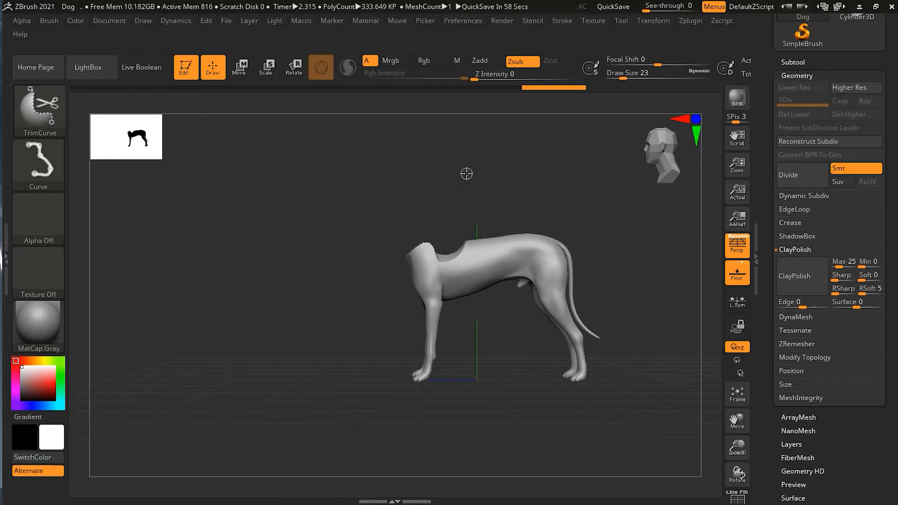
mouse_move(310, 195)
left_mouse_down()
mouse_move(375, 243)
mouse_move(324, 246)
mouse_move(318, 222)
left_mouse_up()
key("ctrl+z")
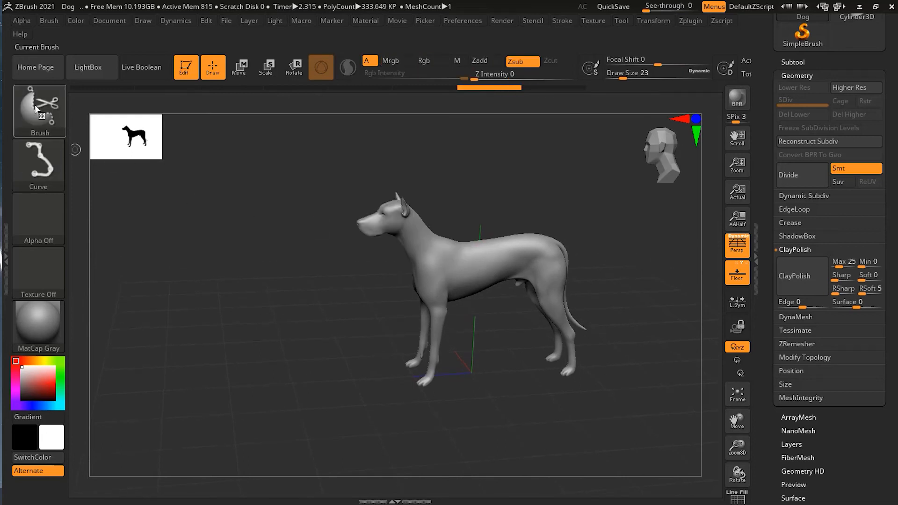
- Choose the TrimLasso brush, trim away the dog's back and rump with a lasso in side view, and undo the trim
left_click(37, 110, "ctrl+shift")
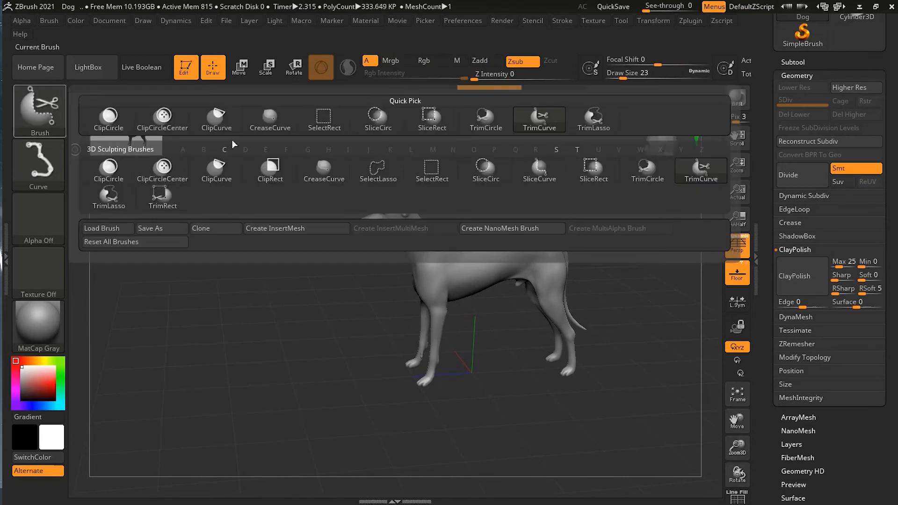
left_click(109, 196)
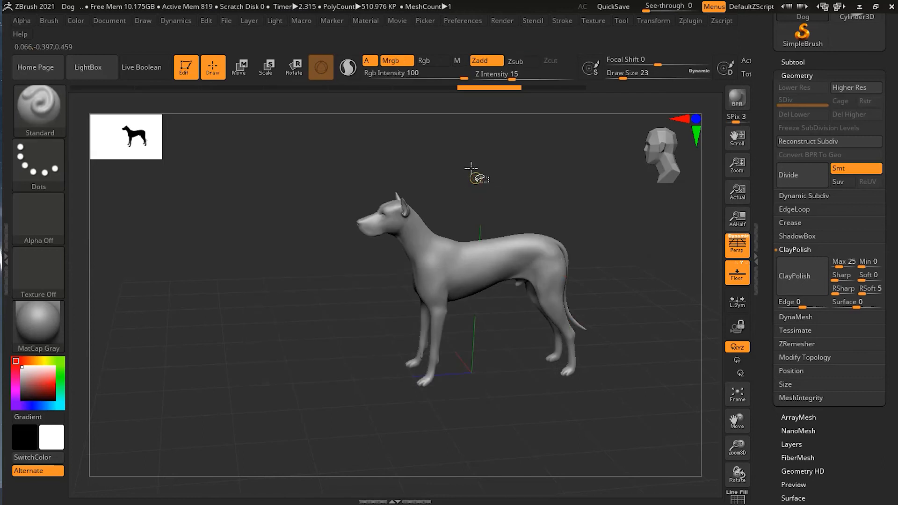
mouse_move(461, 232)
left_mouse_down()
mouse_move(481, 269)
mouse_move(559, 279)
mouse_move(563, 308)
mouse_move(593, 199)
mouse_move(570, 184)
left_mouse_up()
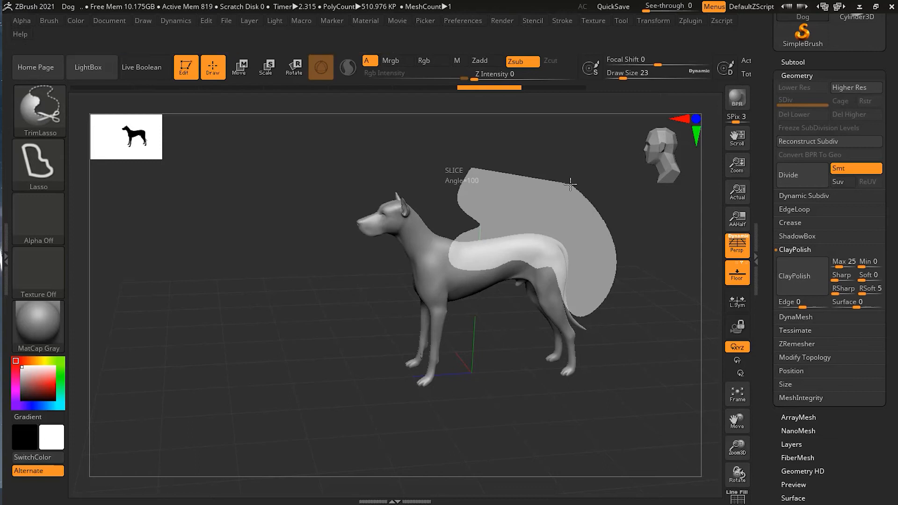
mouse_move(571, 184)
left_mouse_down()
mouse_move(457, 209)
mouse_move(546, 209)
mouse_move(622, 172)
mouse_move(633, 285)
mouse_move(587, 317)
mouse_move(526, 327)
mouse_move(601, 240)
mouse_move(634, 265)
mouse_move(605, 307)
mouse_move(577, 308)
mouse_move(540, 230)
mouse_move(577, 264)
mouse_move(580, 252)
mouse_move(596, 260)
left_mouse_up()
left_click(655, 160)
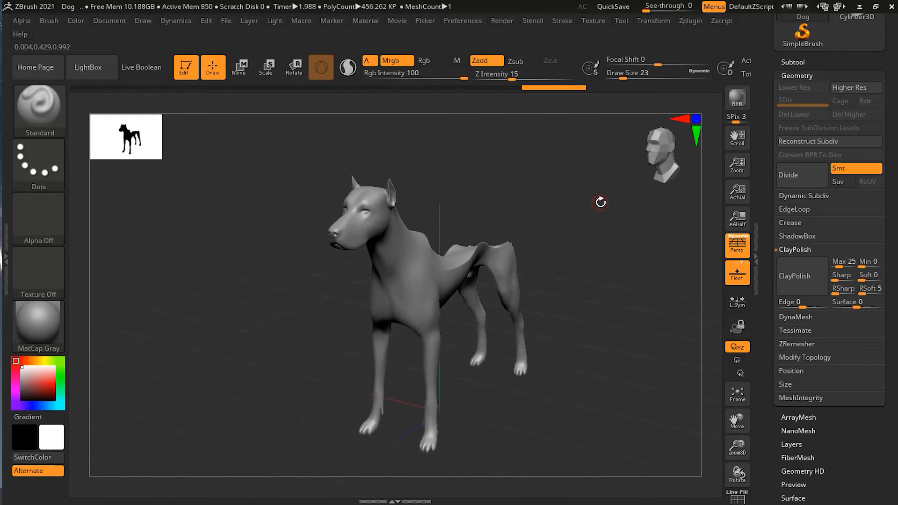
mouse_move(592, 216)
left_mouse_down()
mouse_move(588, 150)
mouse_move(585, 206)
left_mouse_up()
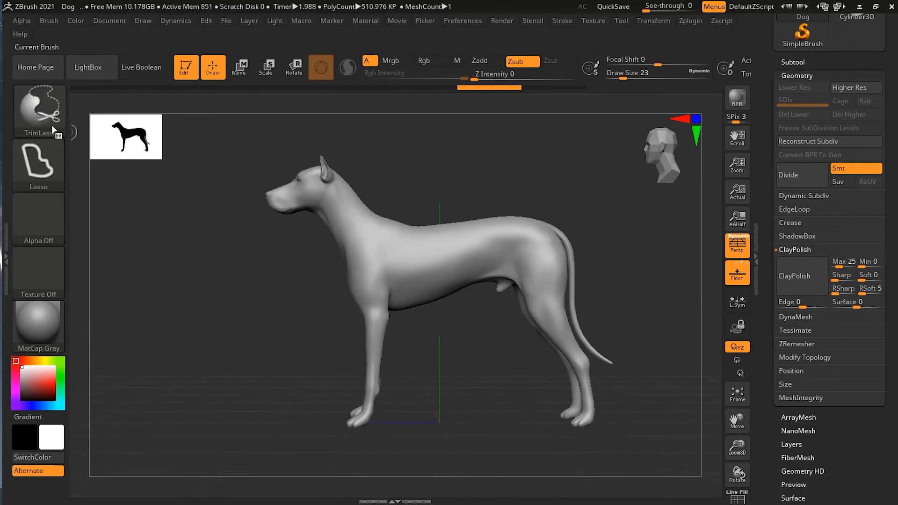
- Choose the SliceCirc brush and slice the mesh with a circle around the dog's head and neck in side view
left_click(51, 125, "ctrl+shift")
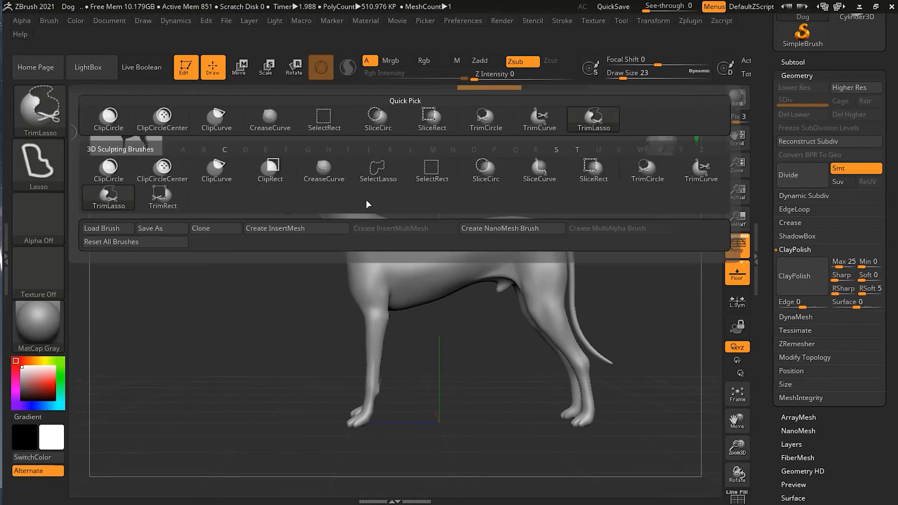
mouse_move(495, 173)
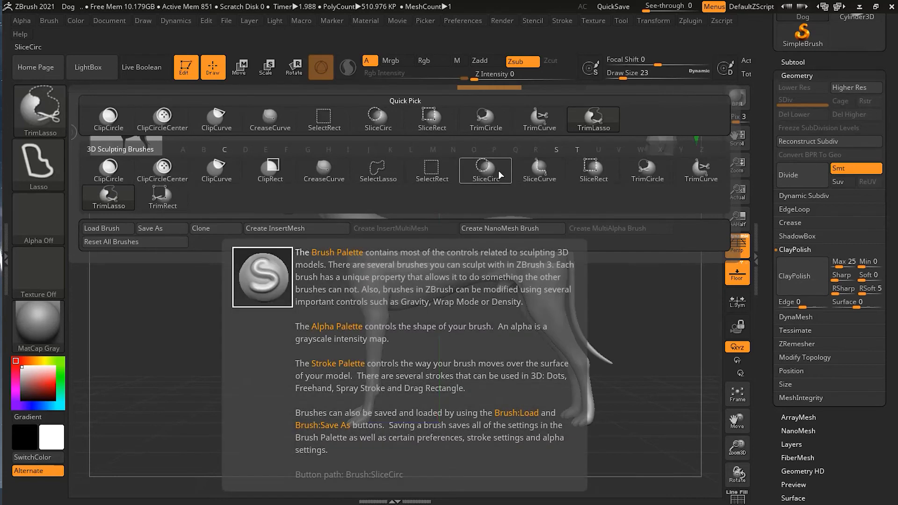
left_click(500, 170, "ctrl+shift")
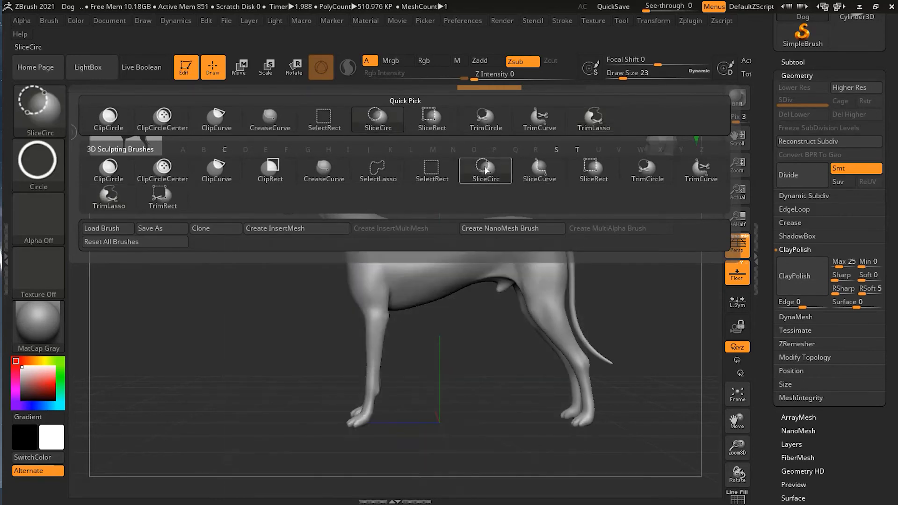
key("ctrl+shift")
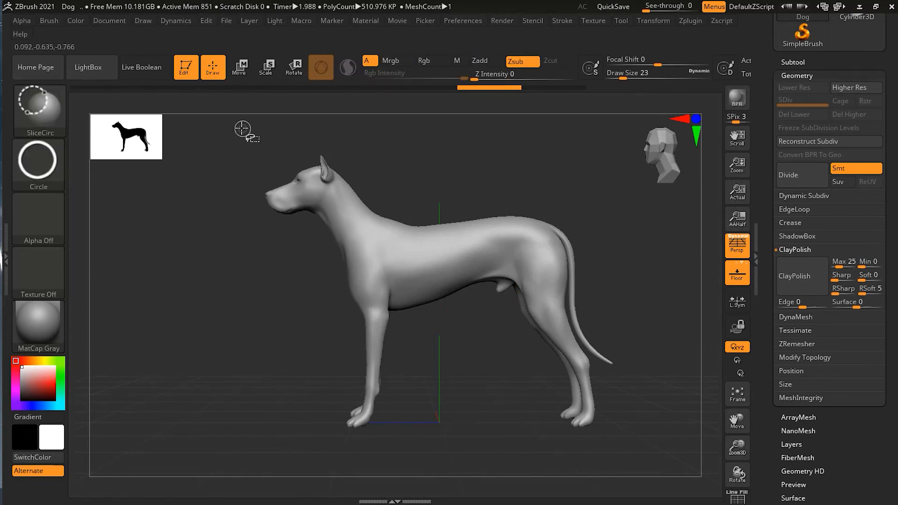
mouse_move(265, 147)
left_mouse_down("ctrl+shift")
mouse_move(355, 233)
mouse_move(323, 206)
mouse_move(378, 269)
left_mouse_up("ctrl+shift")
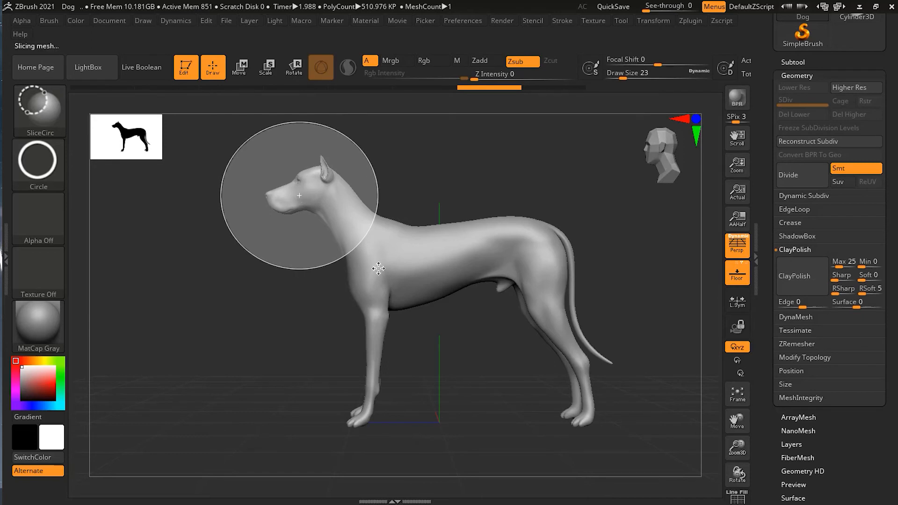
left_click_drag(378, 268, 379, 268, "ctrl+shift")
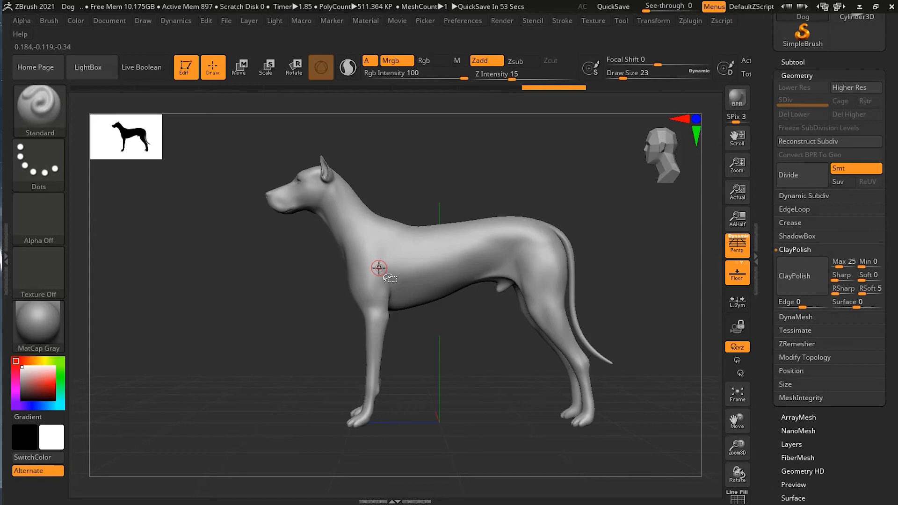
- Turn on the polyframe display to examine the sliced head, and hide the wireframe lines so only the polygroup fill shows
key("shift")
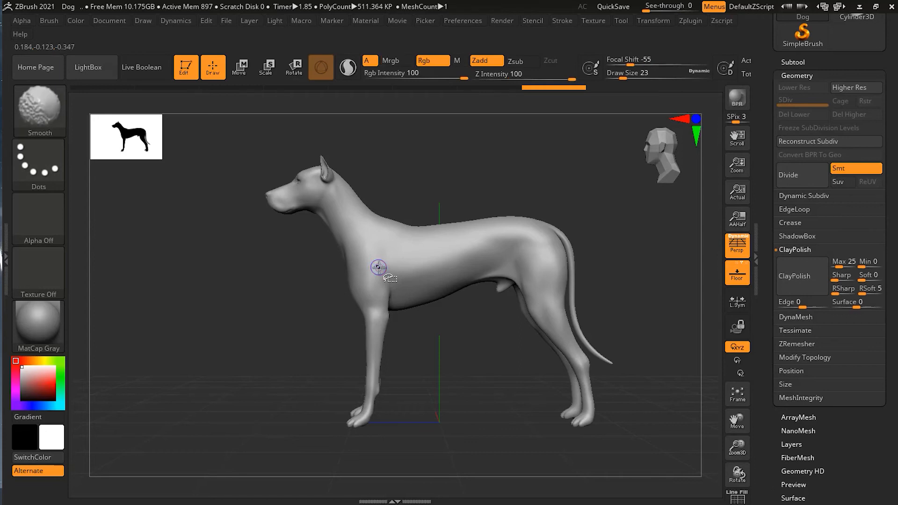
key("shift+f")
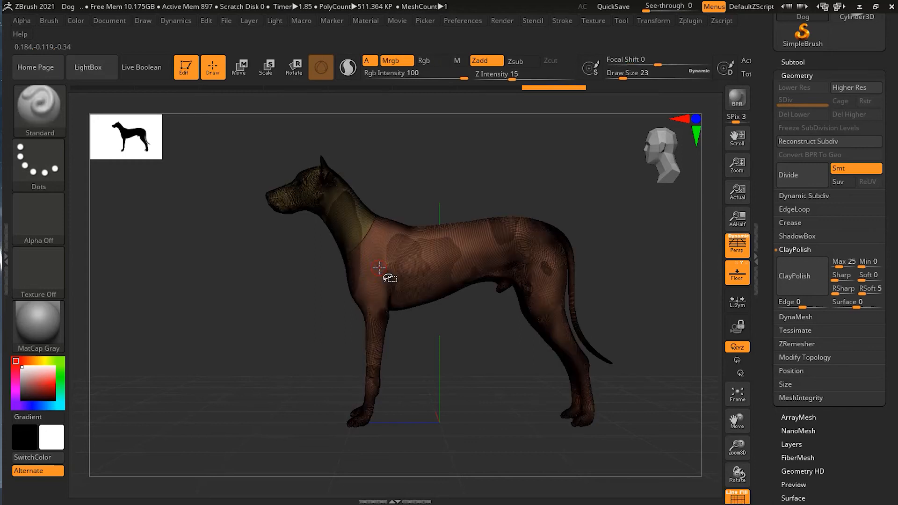
left_click_drag(265, 345, 365, 218)
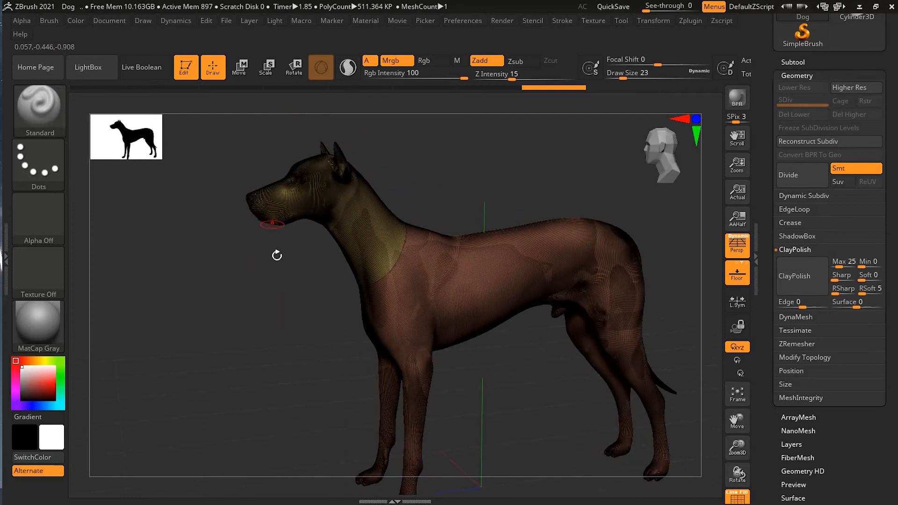
left_click(734, 495)
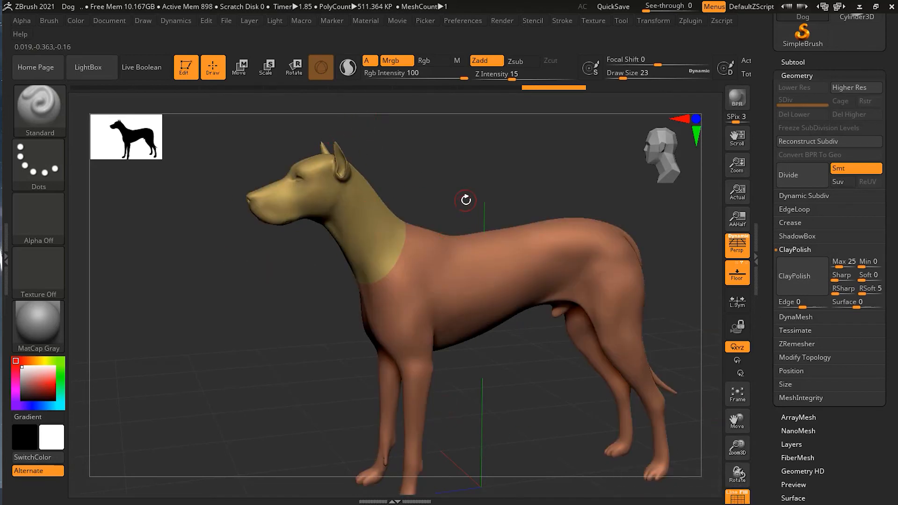
- Replace the head slice with a circular SliceCirc cut around the dog's rear half, and undo that cut
key("ctrl+z")
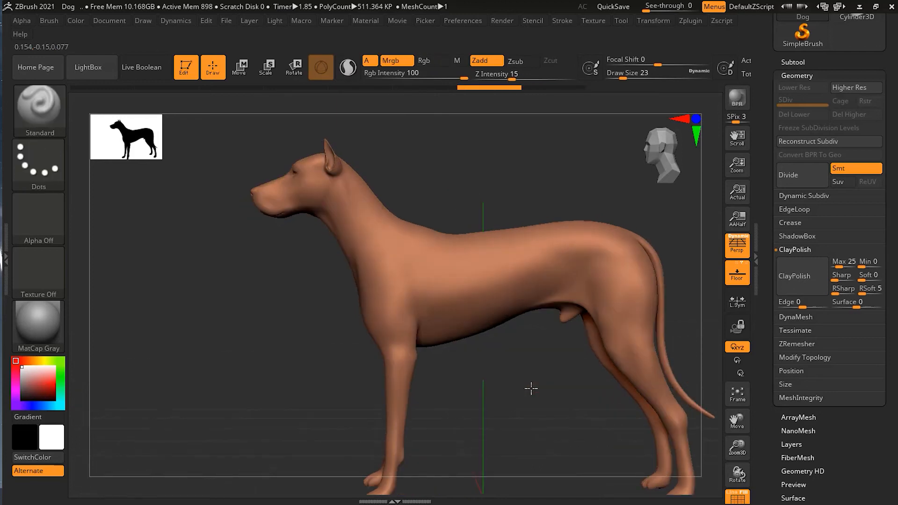
left_click_drag(531, 383, 476, 365, "alt")
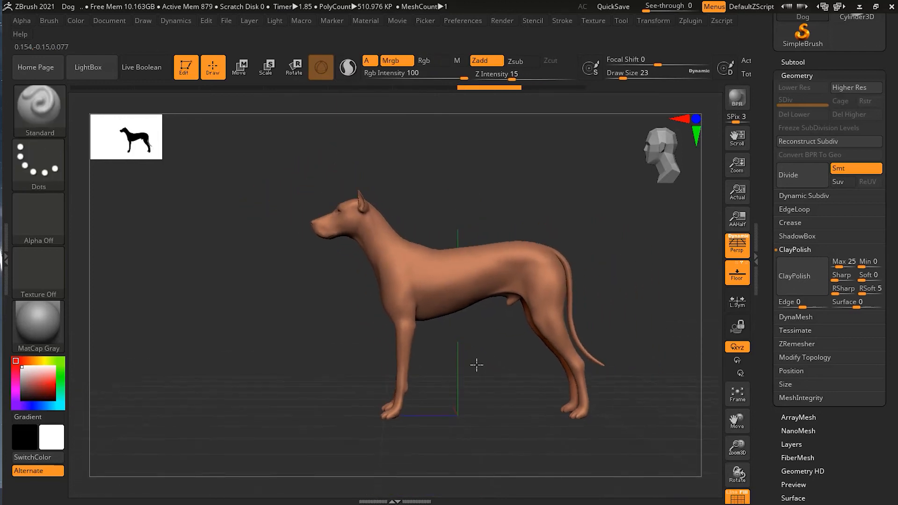
key("ctrl+shift")
mouse_move(440, 201)
left_mouse_down("ctrl+shift")
mouse_move(506, 268)
mouse_move(531, 343)
mouse_move(595, 352)
left_mouse_up("ctrl+shift")
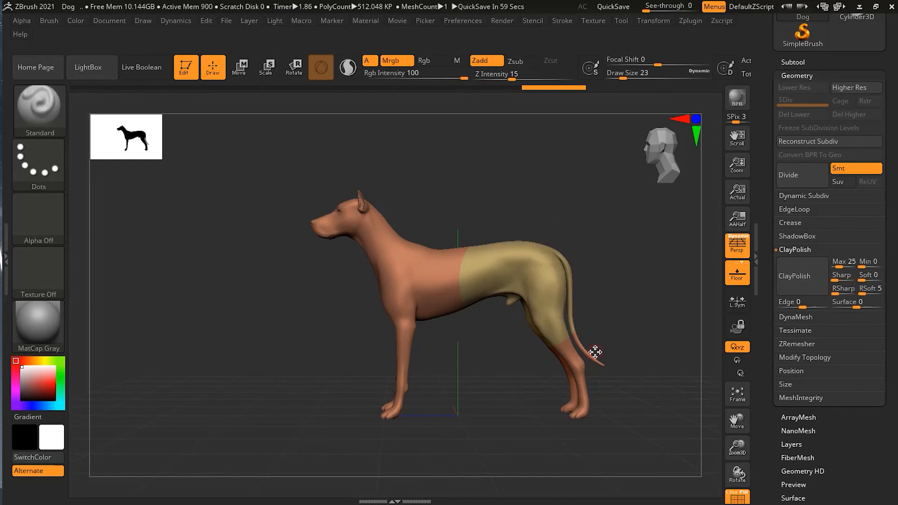
left_click_drag(476, 364, 576, 260)
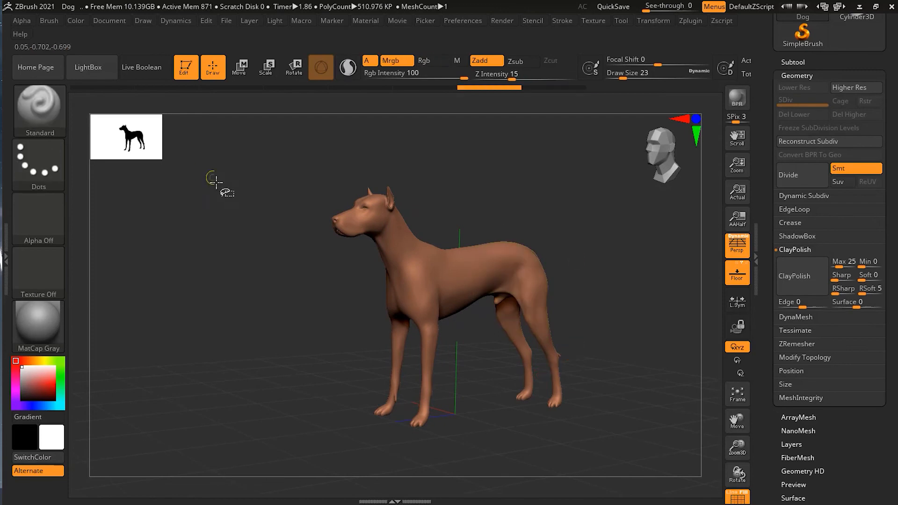
- Choose the SliceCurve brush and slice the dog with a slanted line just ahead of the hips in side view
left_click(40, 110, "ctrl+shift")
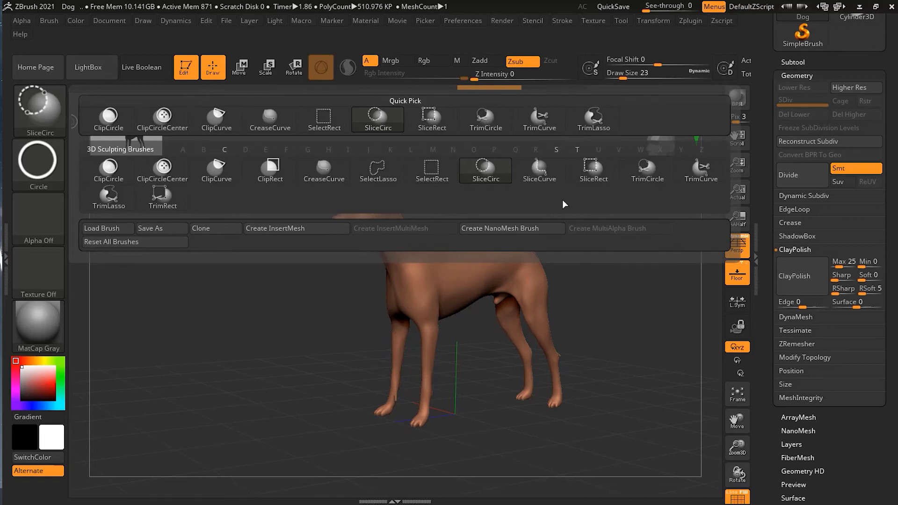
mouse_move(557, 169)
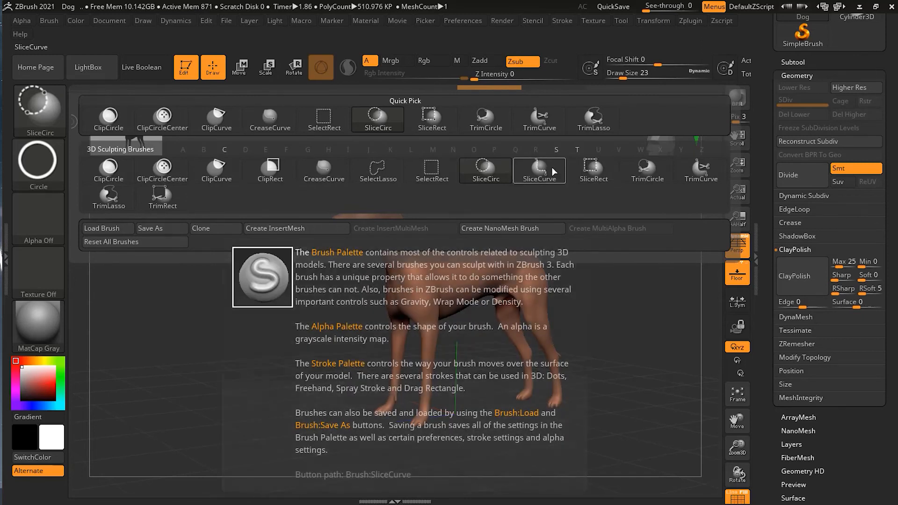
left_click(545, 170)
left_click_drag(585, 248, 589, 249, "shift")
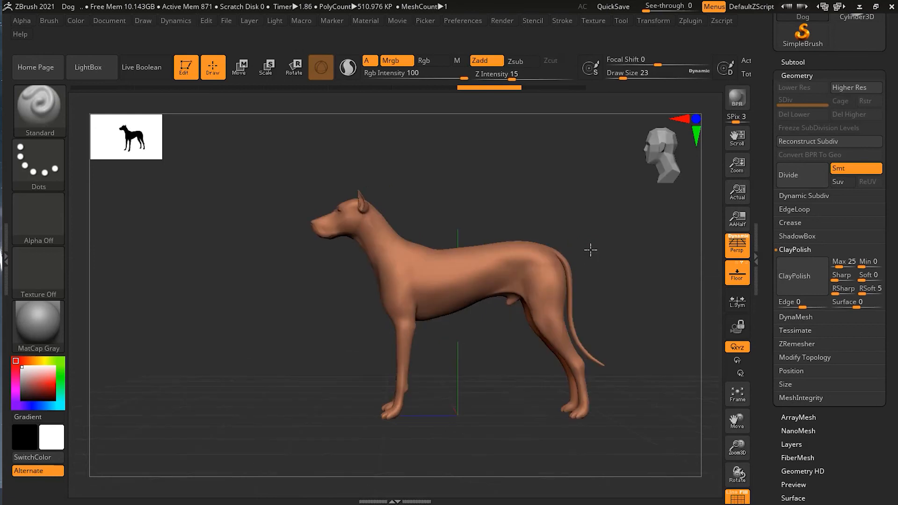
key("ctrl")
mouse_move(525, 186)
left_mouse_down("ctrl")
mouse_move(555, 132)
mouse_move(491, 235)
mouse_move(434, 380)
left_mouse_up("ctrl")
key("ctrl+shift")
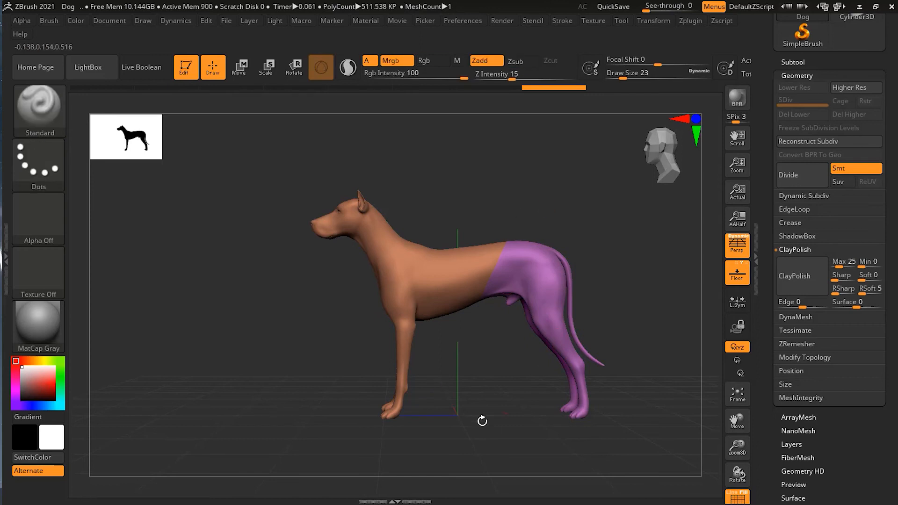
- Examine the sliced hindquarters at an angle, undo the slice, and return to the side view
left_click_drag(481, 421, 491, 411)
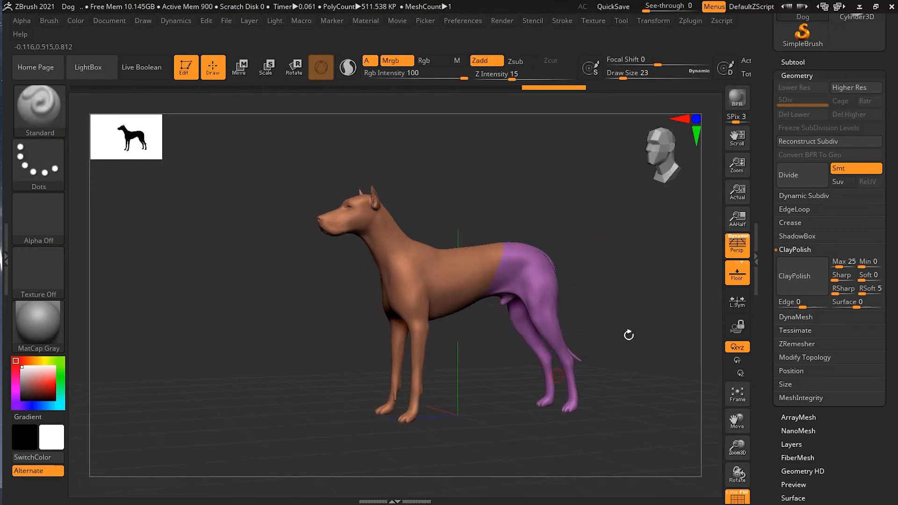
left_click_drag(621, 301, 618, 313)
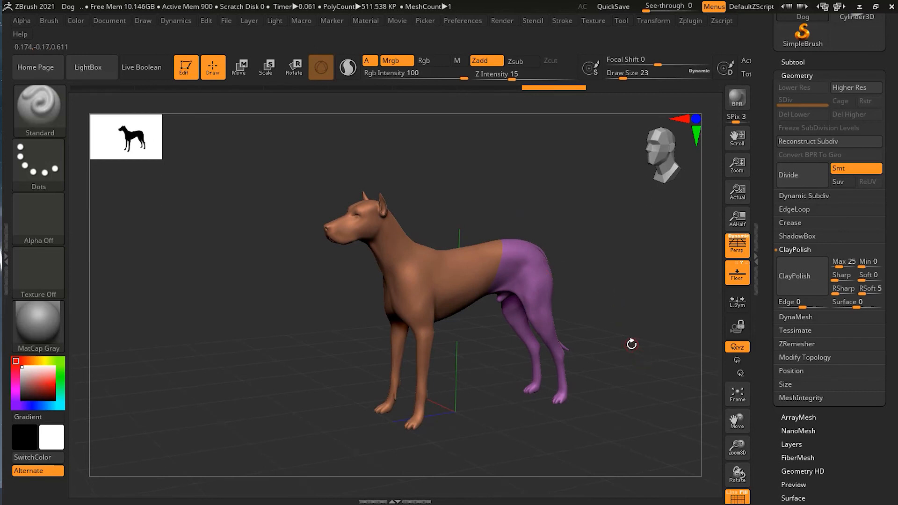
left_click(630, 344, "ctrl")
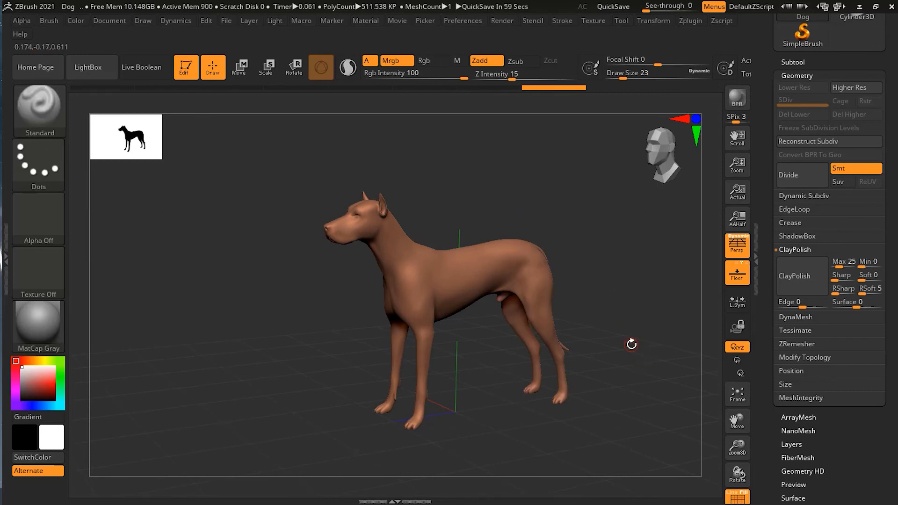
left_click_drag(536, 365, 477, 364, "shift")
- Pick the CreaseCurve brush in place of SliceCurve
key("ctrl+shift")
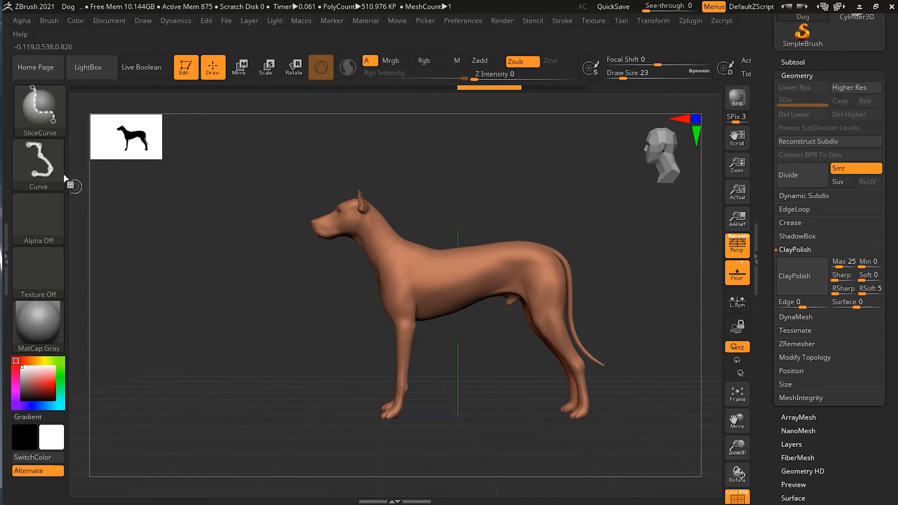
left_click(32, 102)
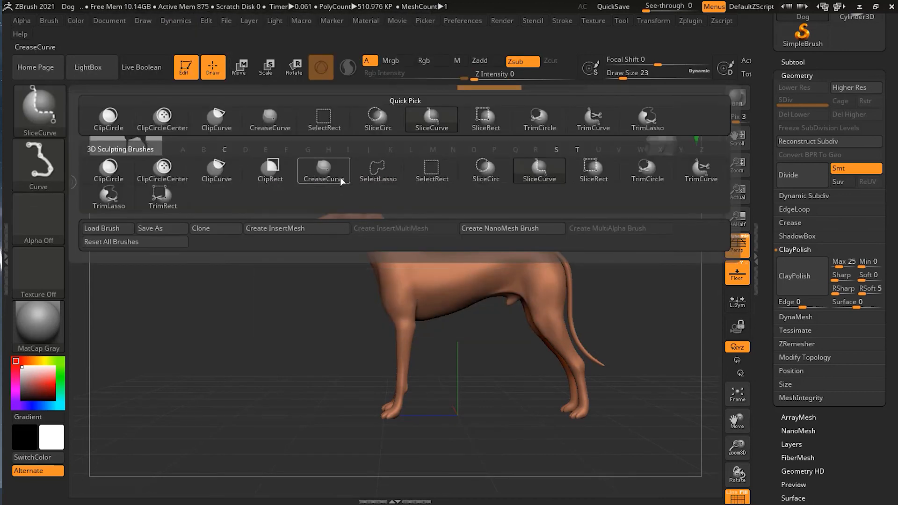
left_click(326, 173)
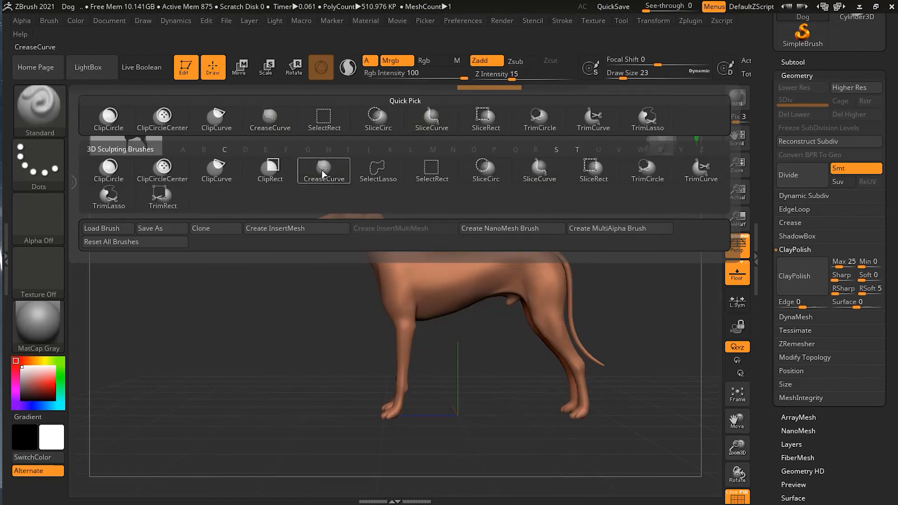
left_click(325, 173)
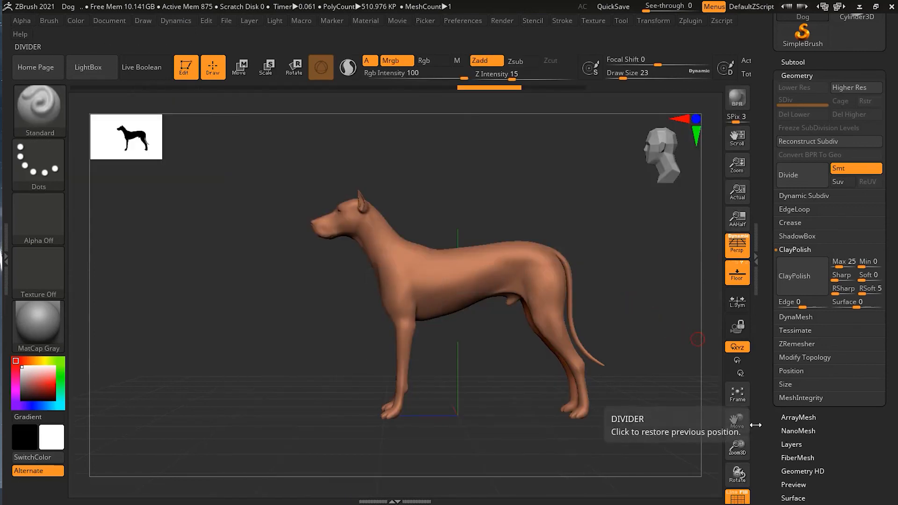
- Show the wireframe lines and reconstruct the dog's lower subdivision levels three times
left_click(737, 497)
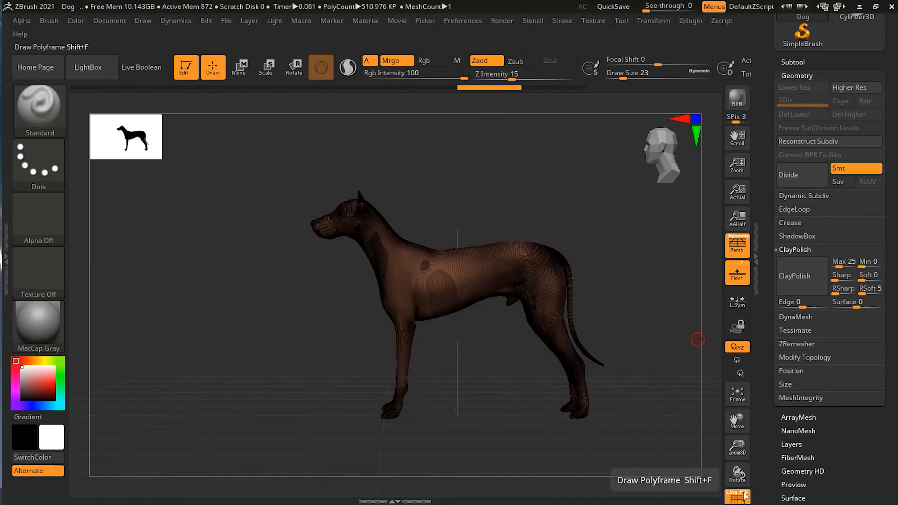
left_click_drag(441, 406, 477, 387)
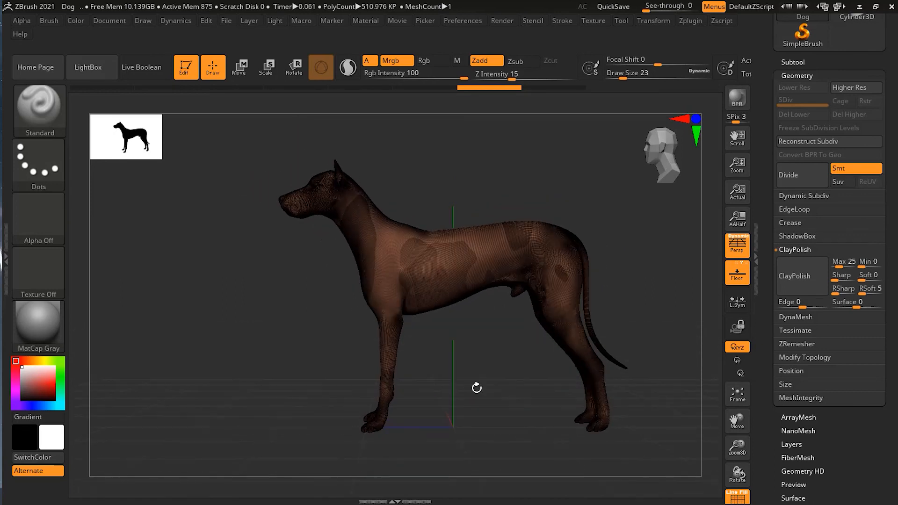
left_click(860, 140)
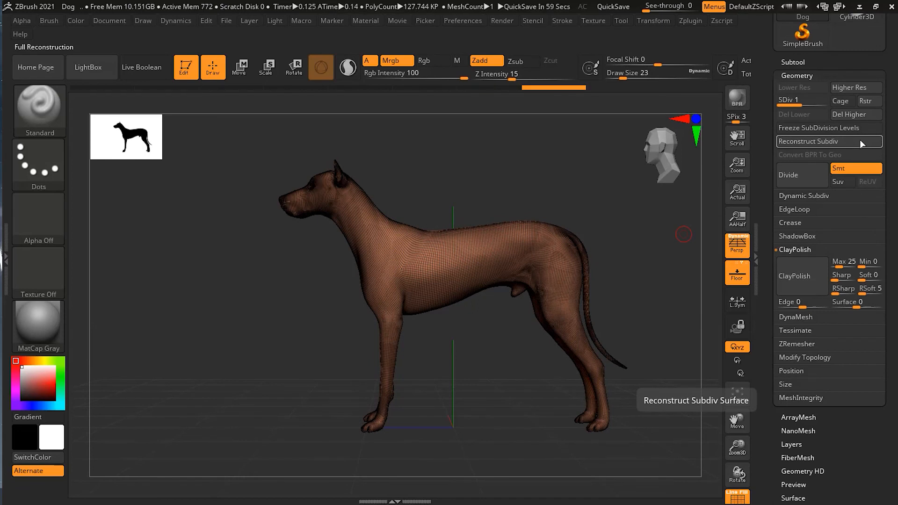
left_click(853, 141)
left_click(834, 141)
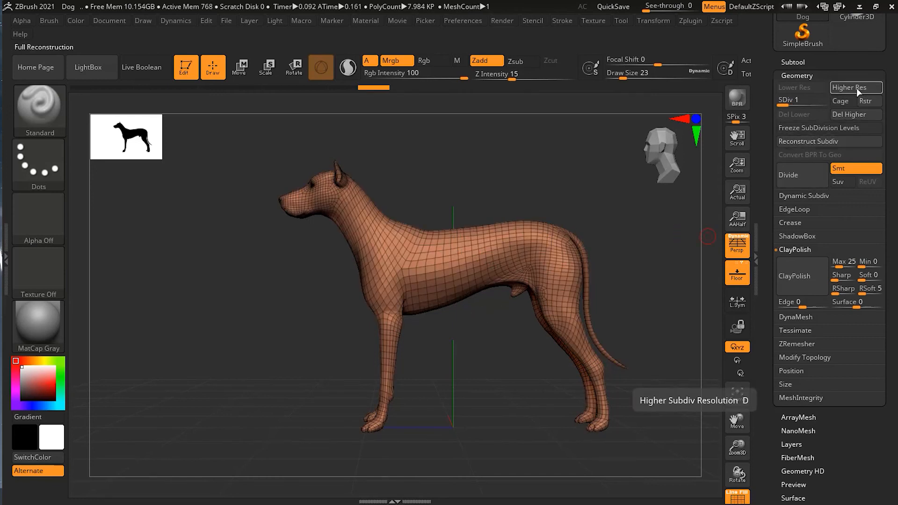
- Delete the higher subdivision levels so only the dog's coarse base mesh is kept
left_click(848, 115)
left_click_drag(425, 401, 282, 381)
mouse_move(474, 343)
left_mouse_down()
mouse_move(483, 311)
mouse_move(509, 324)
mouse_move(431, 237)
left_mouse_up()
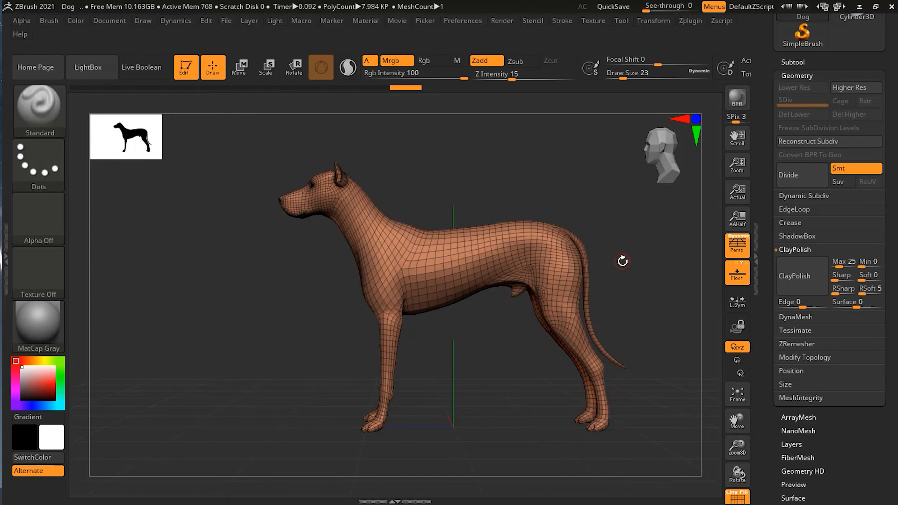
- Choose the CreaseCurve brush and draw a wavy crease curve from above the dog's back down through the middle of its torso
left_click_drag(294, 364, 315, 372)
key("ctrl+shift")
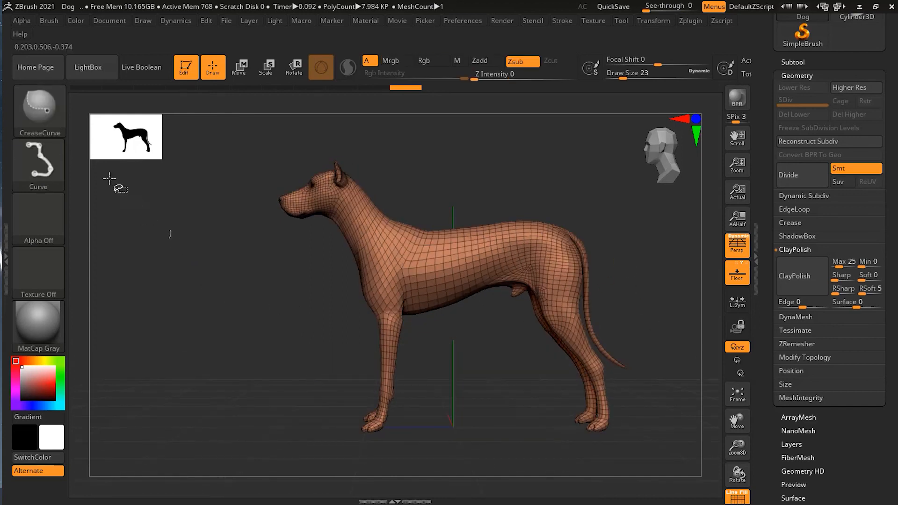
left_click(32, 107)
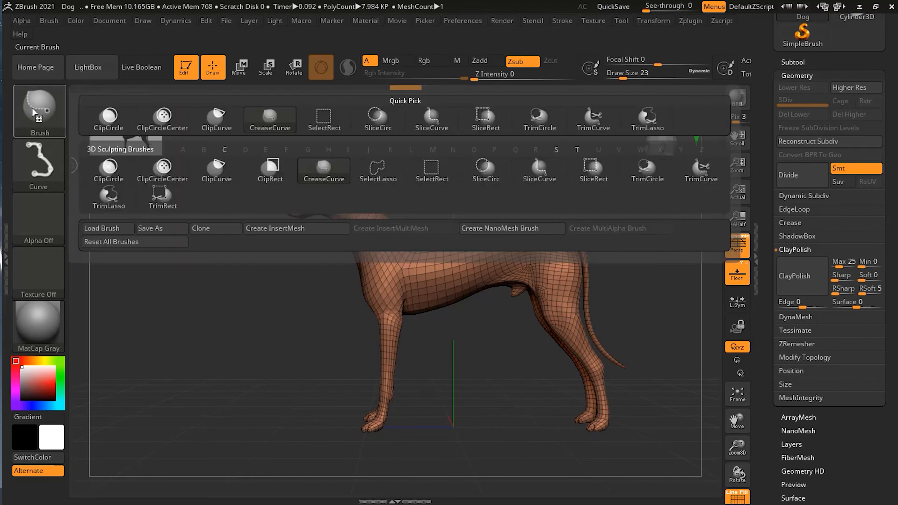
left_click(324, 173)
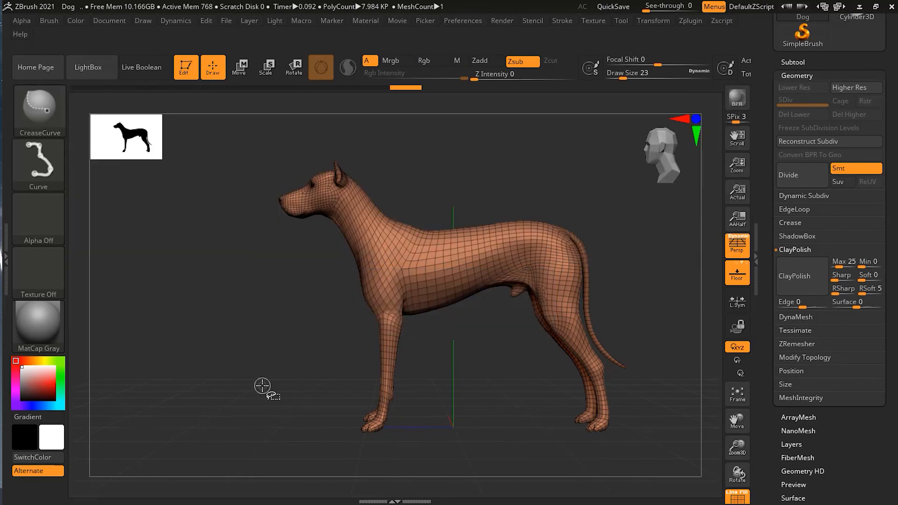
left_click(38, 115)
left_click(34, 111)
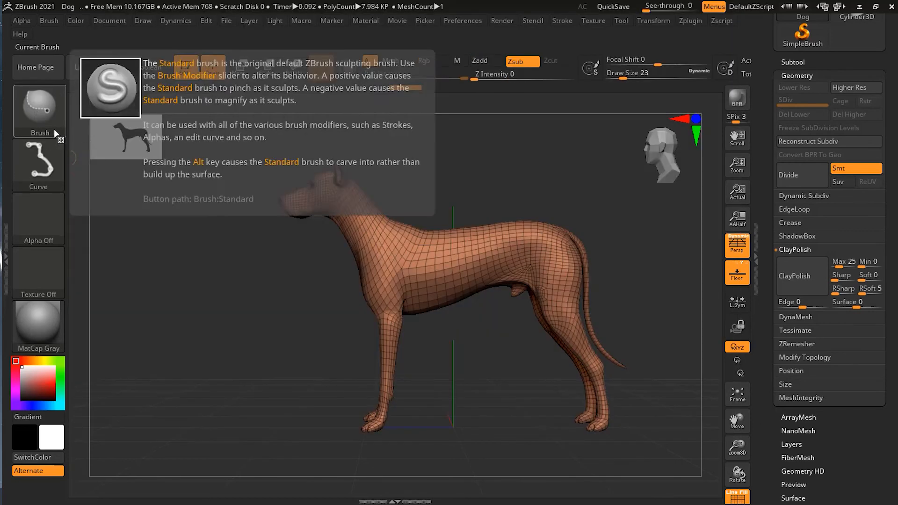
left_click(36, 111)
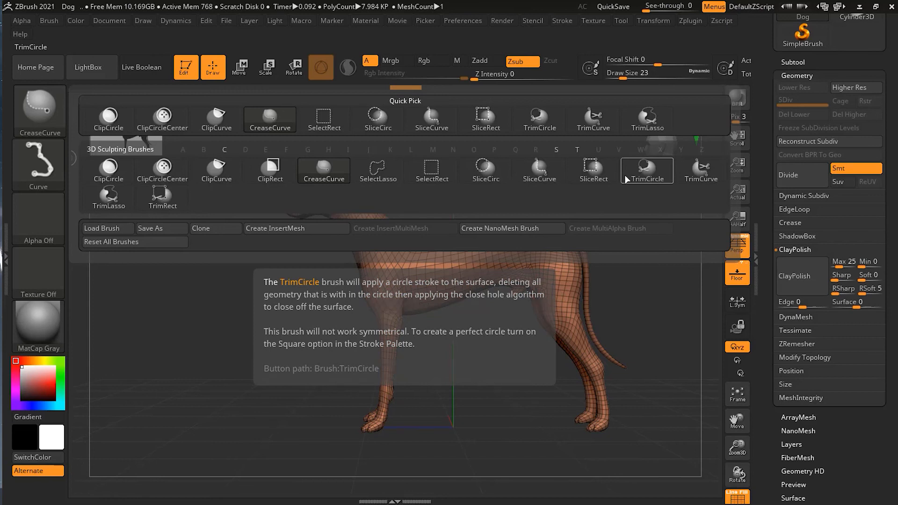
left_click(324, 173)
mouse_move(538, 150)
left_mouse_down("ctrl+shift")
mouse_move(475, 216)
mouse_move(474, 250)
mouse_move(460, 263)
mouse_move(432, 266)
mouse_move(393, 458)
left_mouse_up("ctrl+shift")
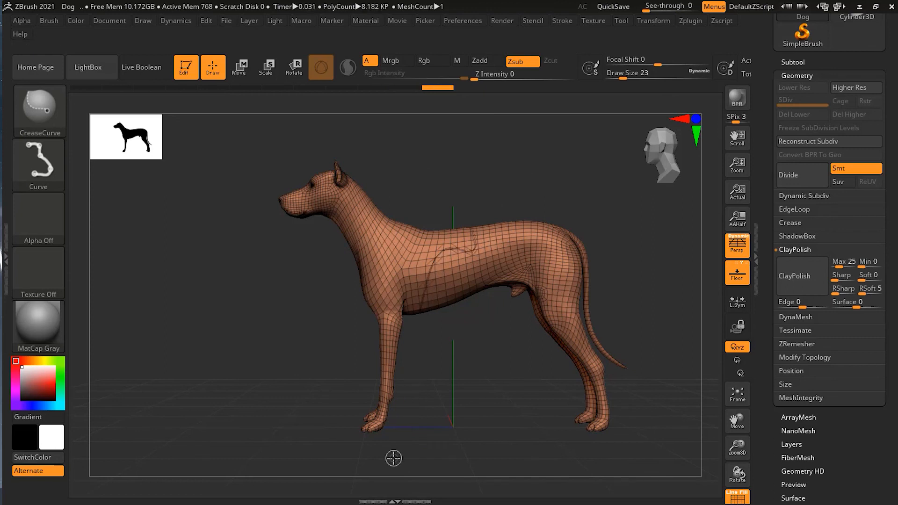
- Examine the crease edges on the dog's torso up close, and check the whole model from a three-quarter view
mouse_move(439, 344)
left_mouse_down()
mouse_move(444, 357)
mouse_move(471, 340)
mouse_move(497, 136)
left_mouse_up()
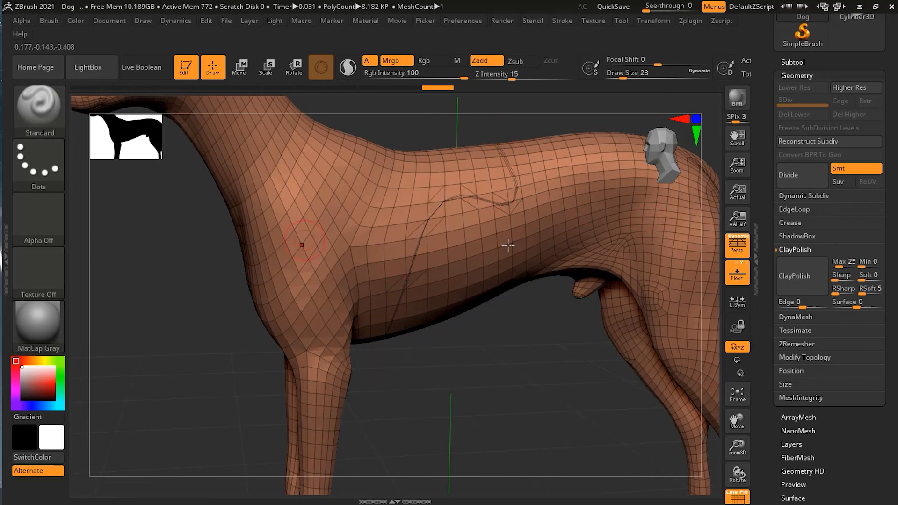
left_click_drag(176, 355, 445, 298)
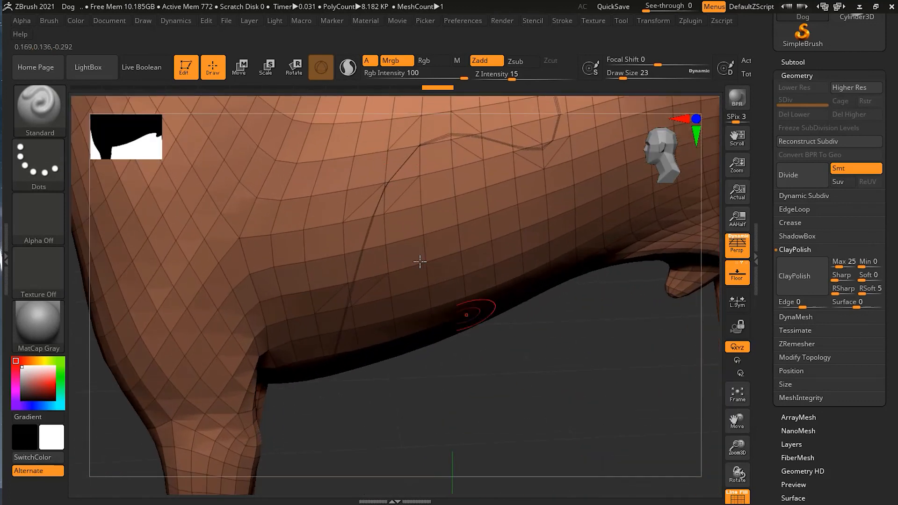
left_click_drag(557, 351, 480, 388)
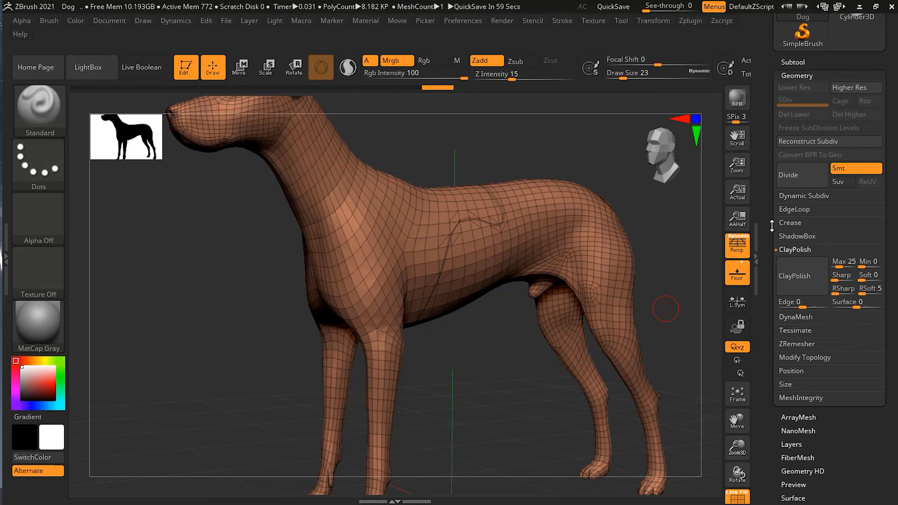
left_click_drag(493, 342, 433, 359)
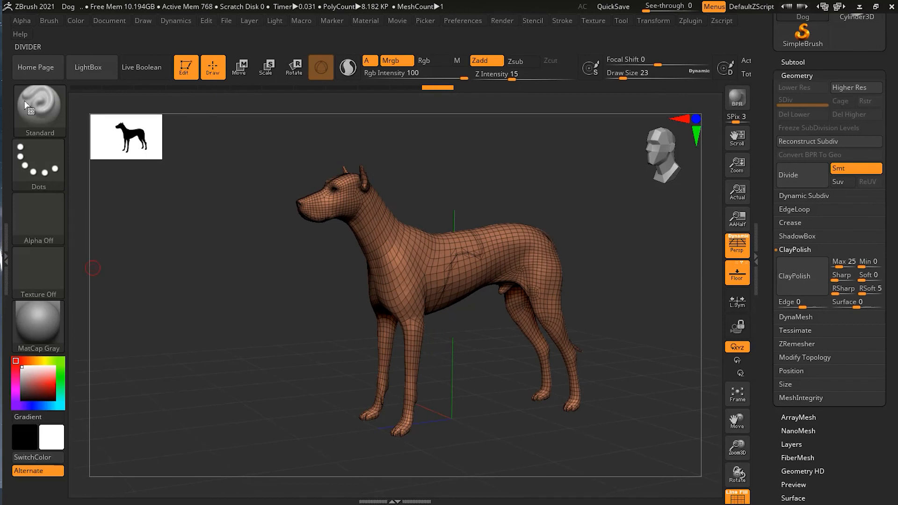
- Bring up the selection brushes again and keep CreaseCurve as the active one, with the whole dog in view
left_click(47, 105, "ctrl+shift")
left_click(337, 180)
left_click_drag(639, 274, 623, 274)
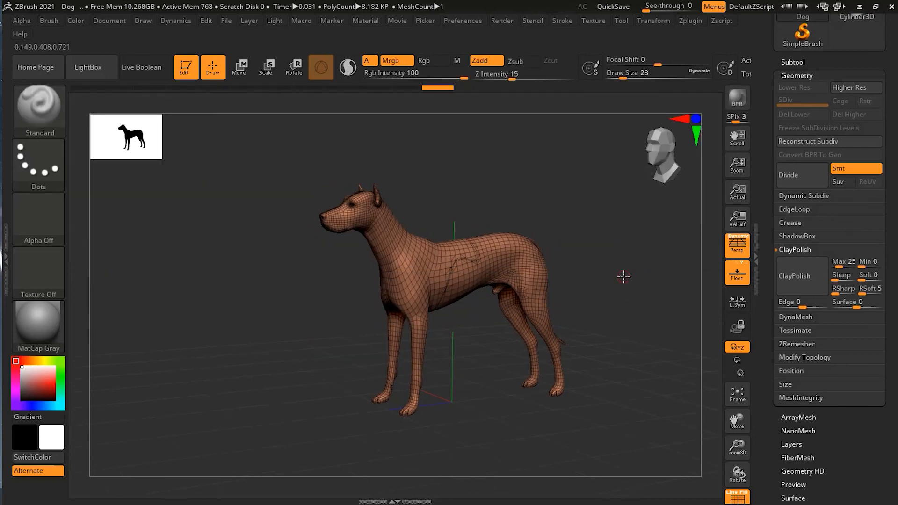